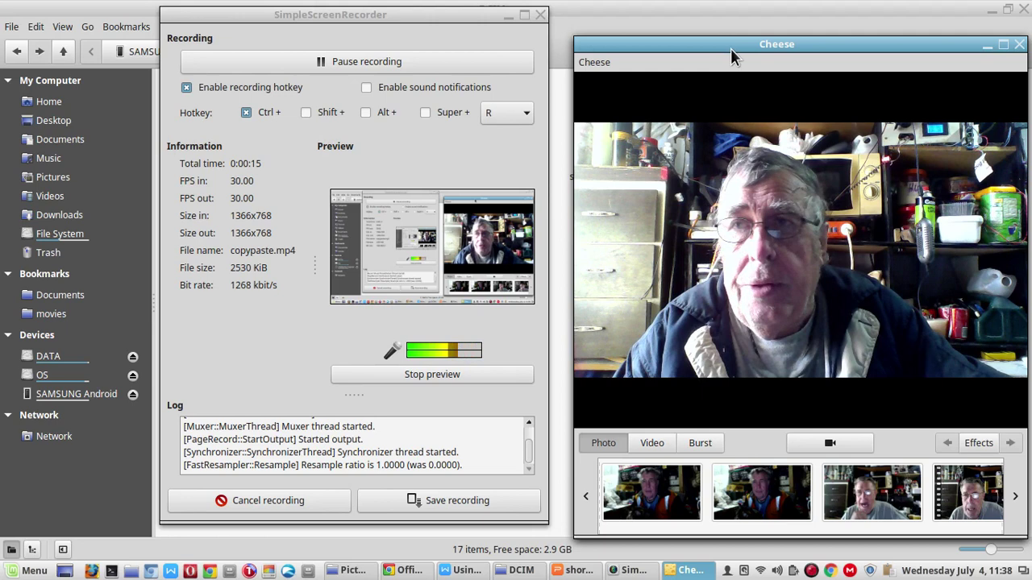
- Bring the Usingoffice2018.docx document in WPS Writer to the front while recording continues
{"action": "left_click_drag", "start_coordinate": [725, 43], "coordinate": [724, 35]}
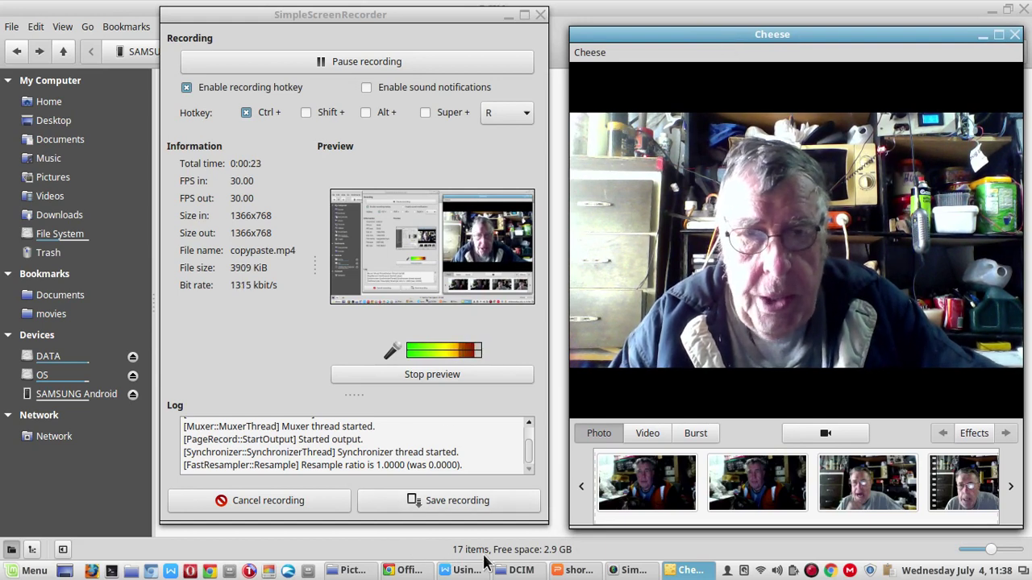
{"action": "left_click", "coordinate": [458, 574]}
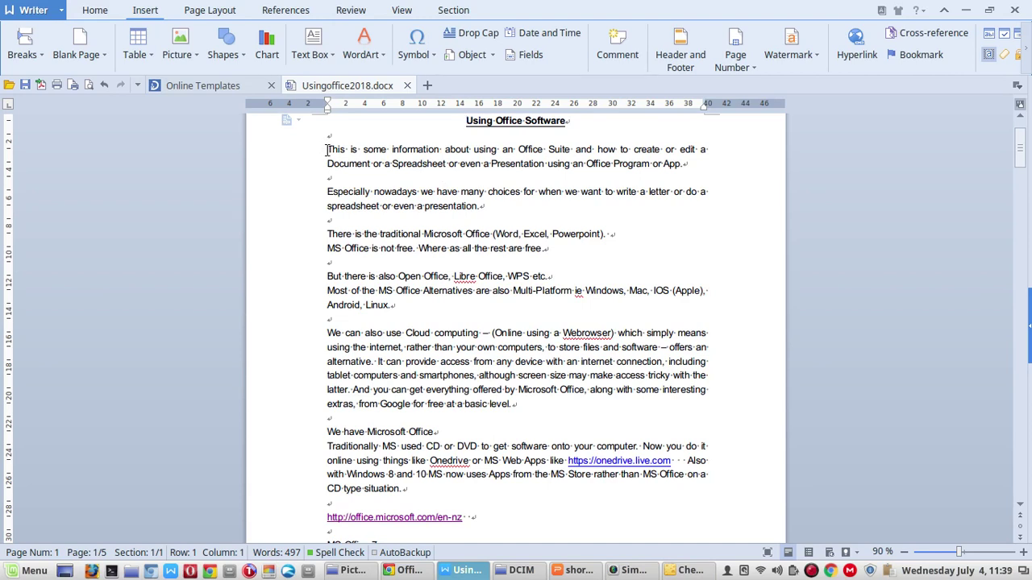
- Copy the opening paragraph of the 'Using Office Software' page
{"action": "left_click_drag", "start_coordinate": [326, 150], "coordinate": [457, 138]}
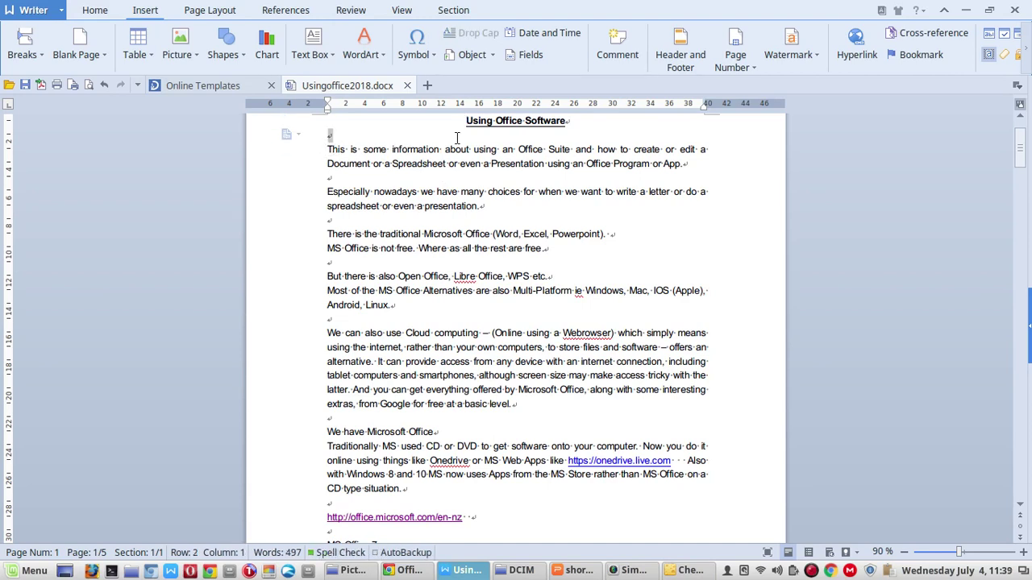
{"action": "left_click_drag", "start_coordinate": [627, 141], "coordinate": [694, 167]}
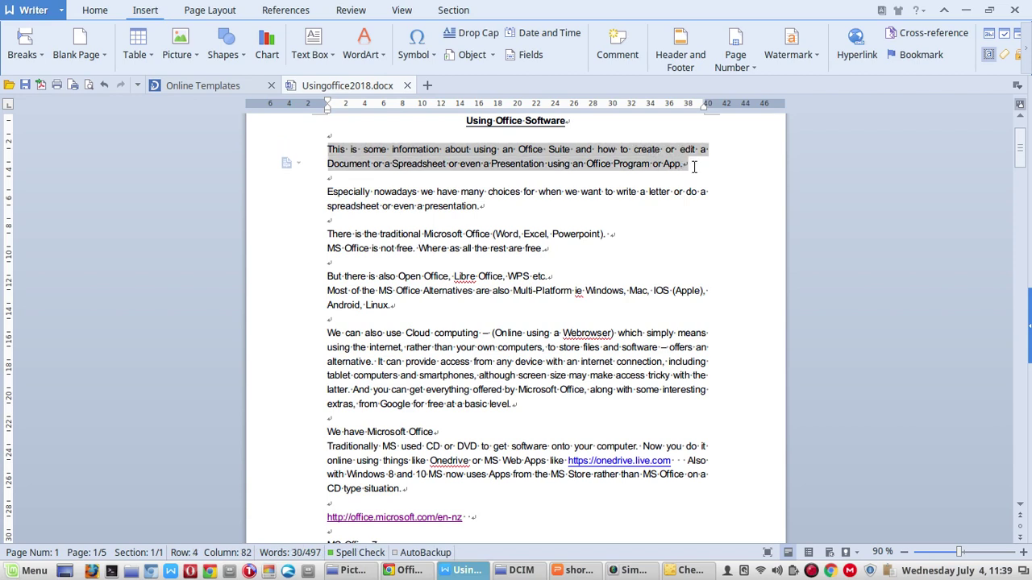
{"action": "right_click", "coordinate": [545, 156]}
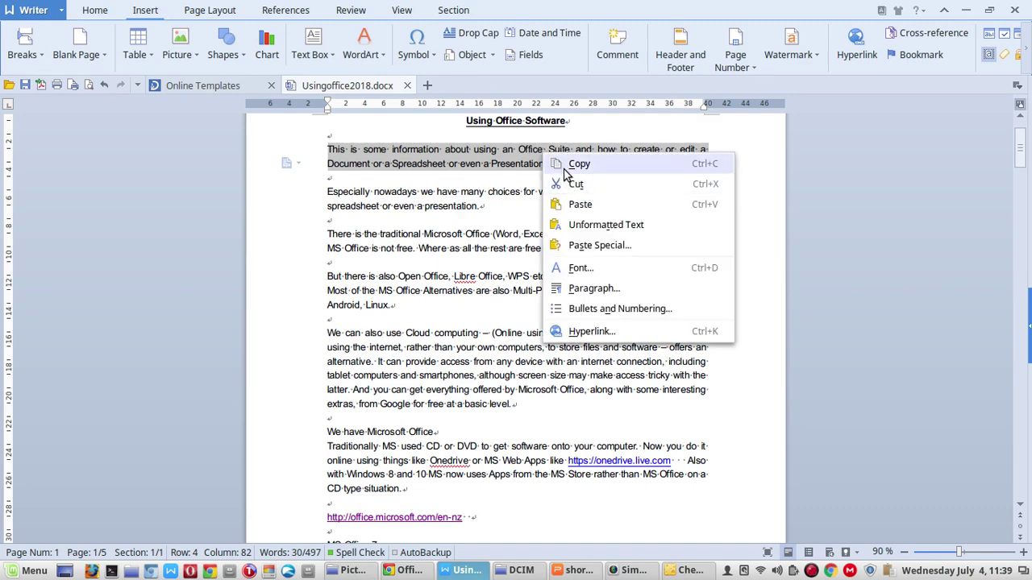
{"action": "left_click", "coordinate": [565, 166]}
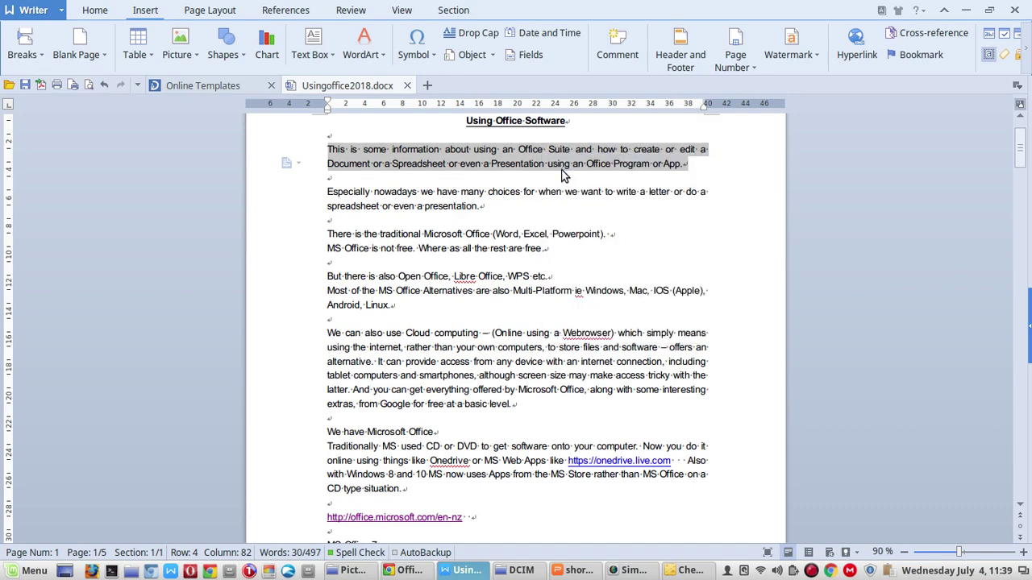
- Paste the opening paragraph into a new blank Document2, undoing the accidental second paste
{"action": "left_click", "coordinate": [428, 86]}
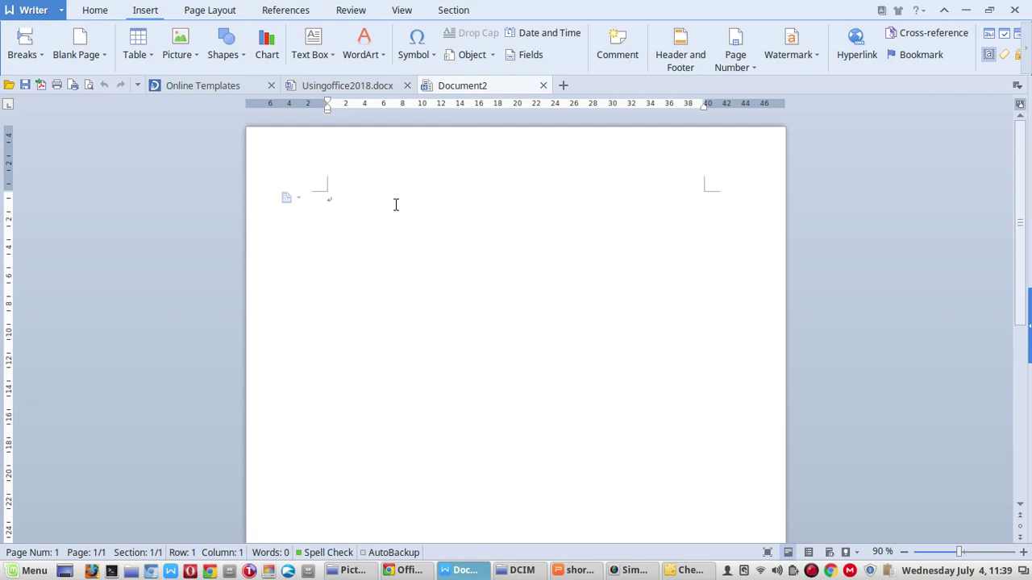
{"action": "key", "text": "ctrl+v"}
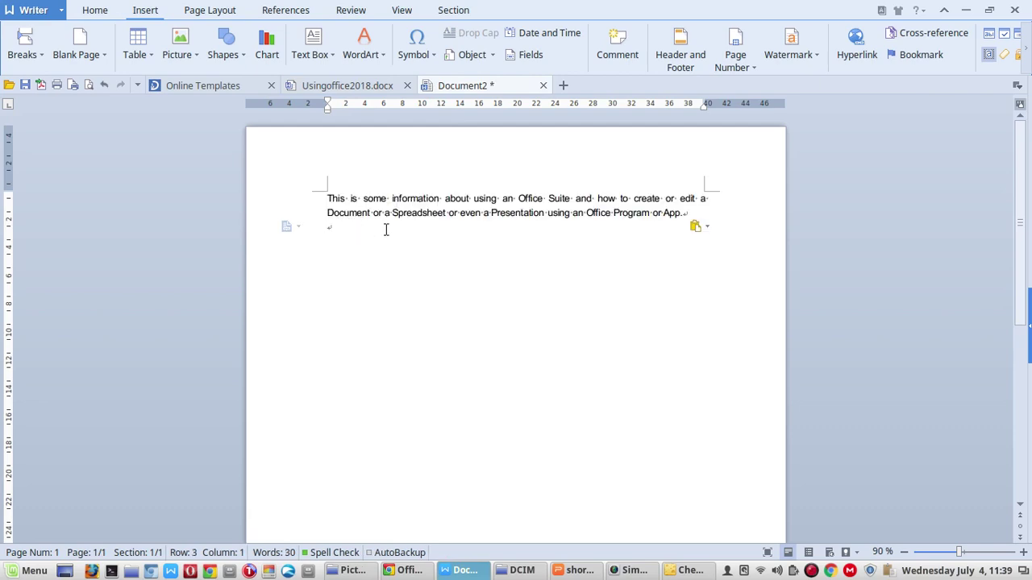
{"action": "right_click", "coordinate": [385, 233]}
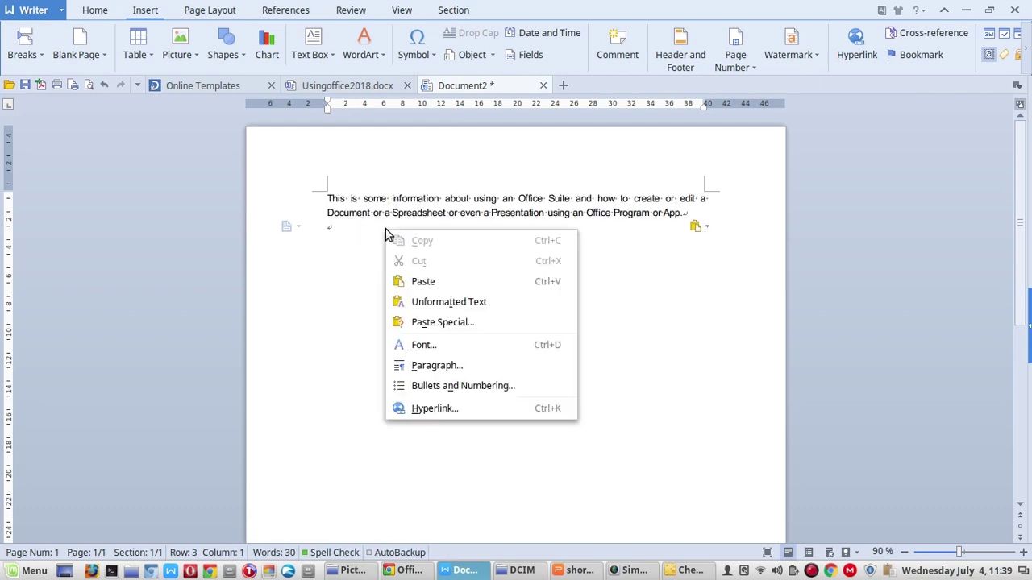
{"action": "left_click", "coordinate": [421, 282]}
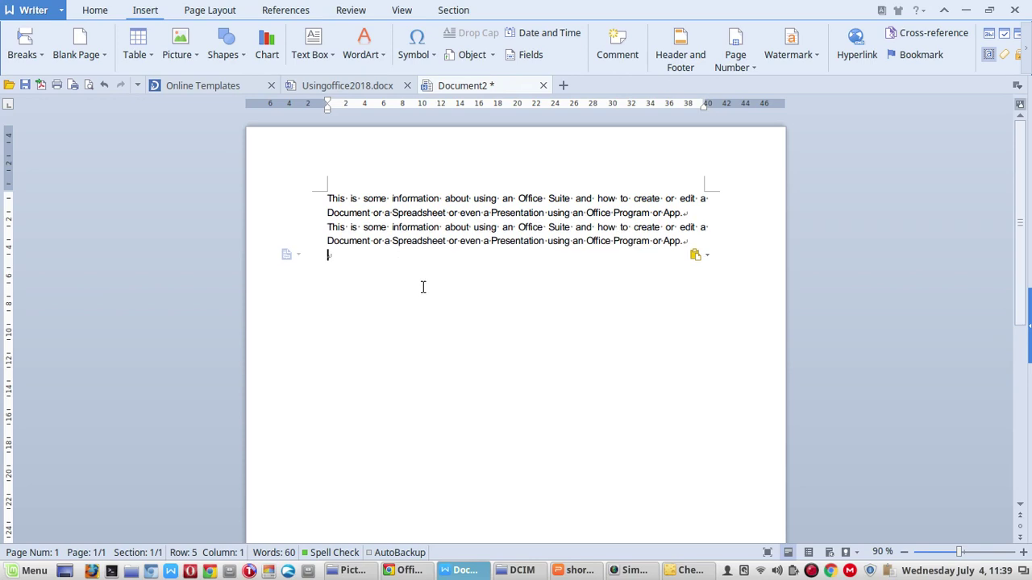
{"action": "left_click", "coordinate": [103, 85]}
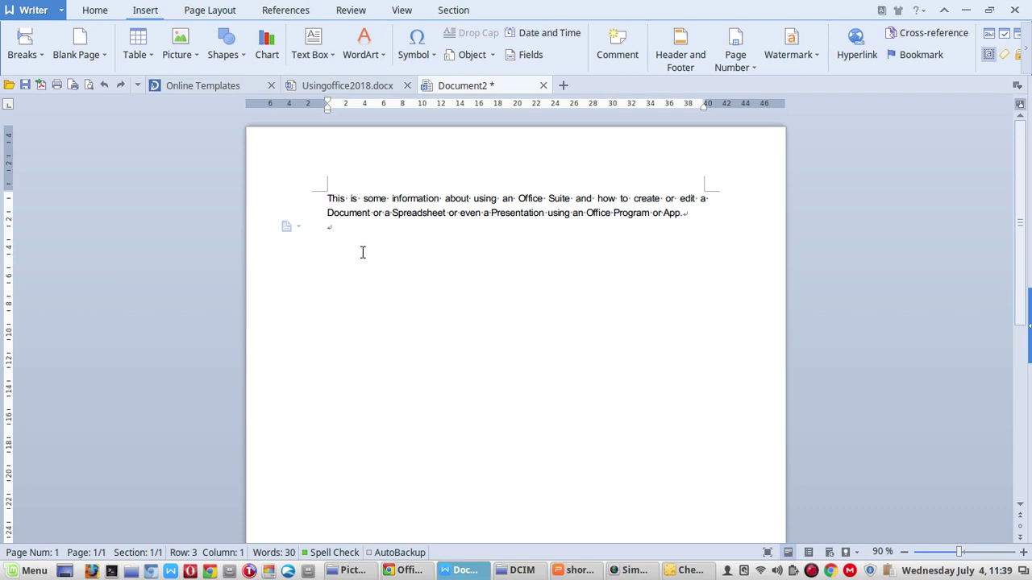
- Cut the 'Especially nowadays' through 'rest are free' paragraphs and paste them on a new line in Document2
{"action": "left_click", "coordinate": [349, 87]}
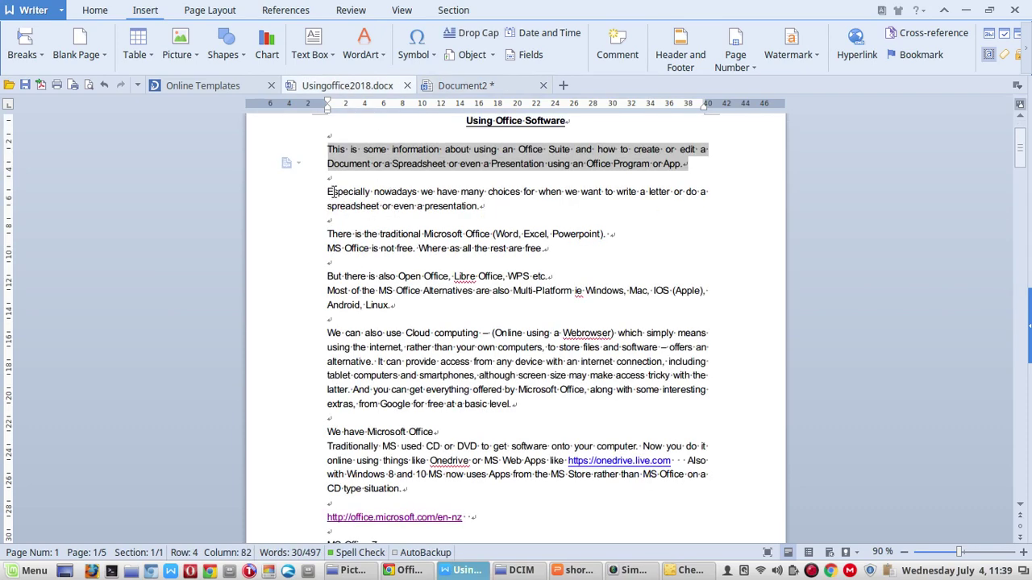
{"action": "left_click_drag", "start_coordinate": [327, 191], "coordinate": [591, 253]}
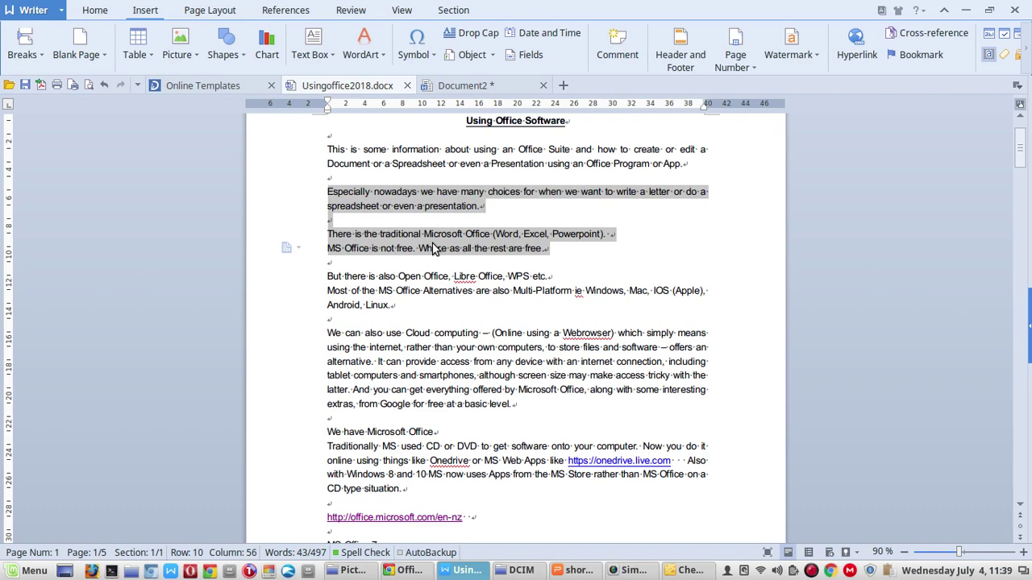
{"action": "key", "text": "Delete"}
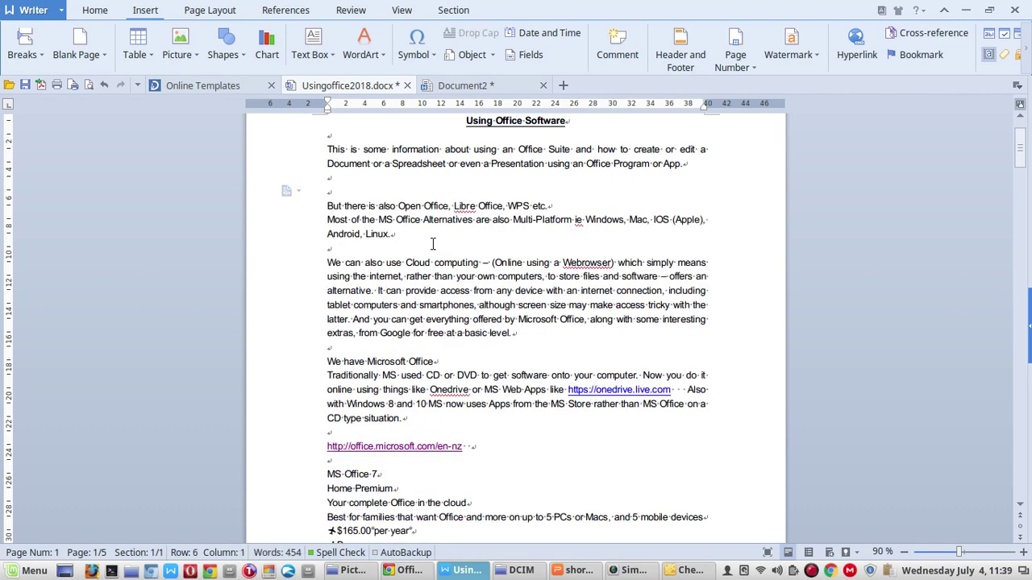
{"action": "left_click", "coordinate": [456, 87]}
{"action": "key", "text": "Return"}
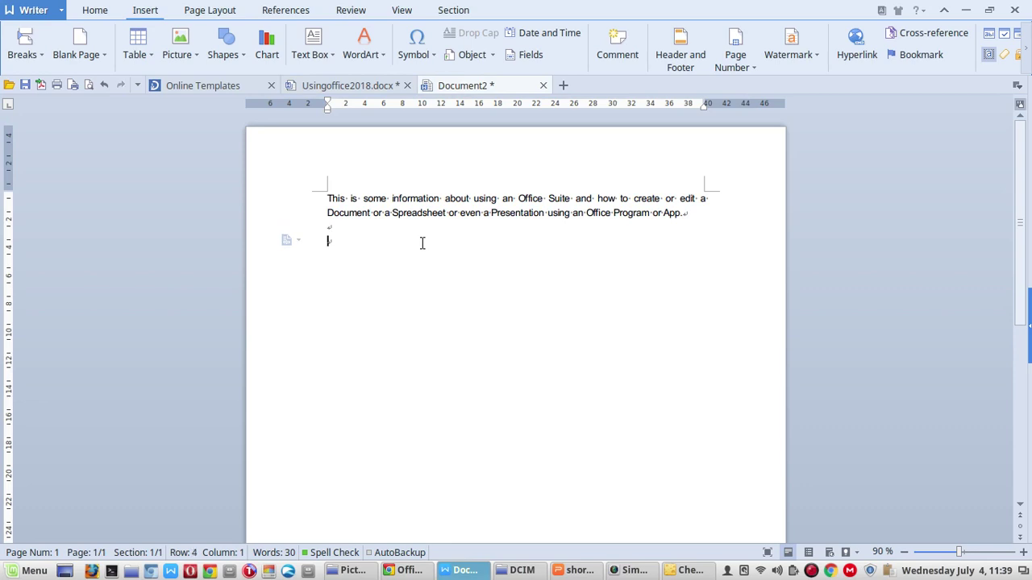
{"action": "key", "text": "ctrl+v"}
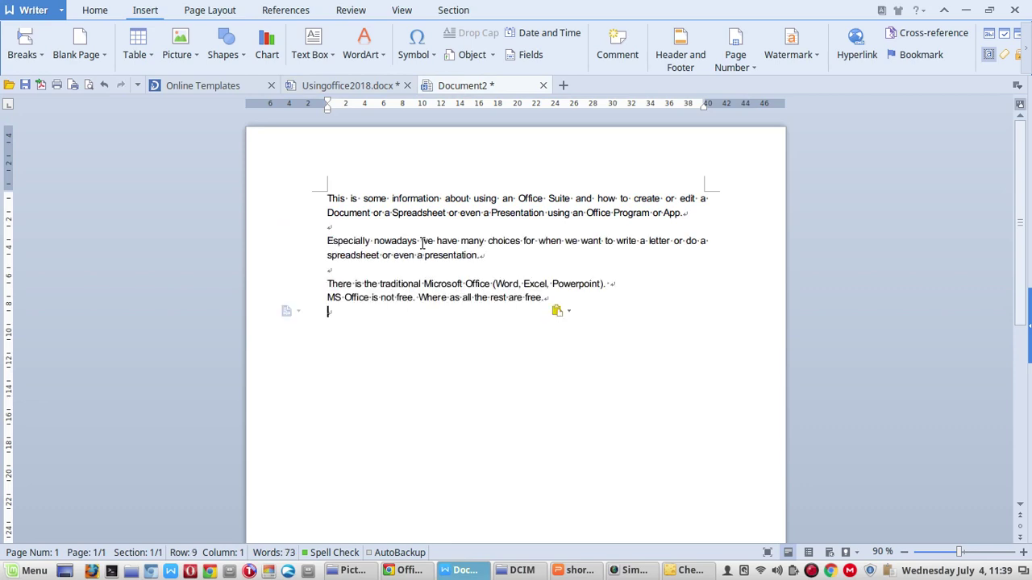
{"action": "right_click", "coordinate": [353, 331]}
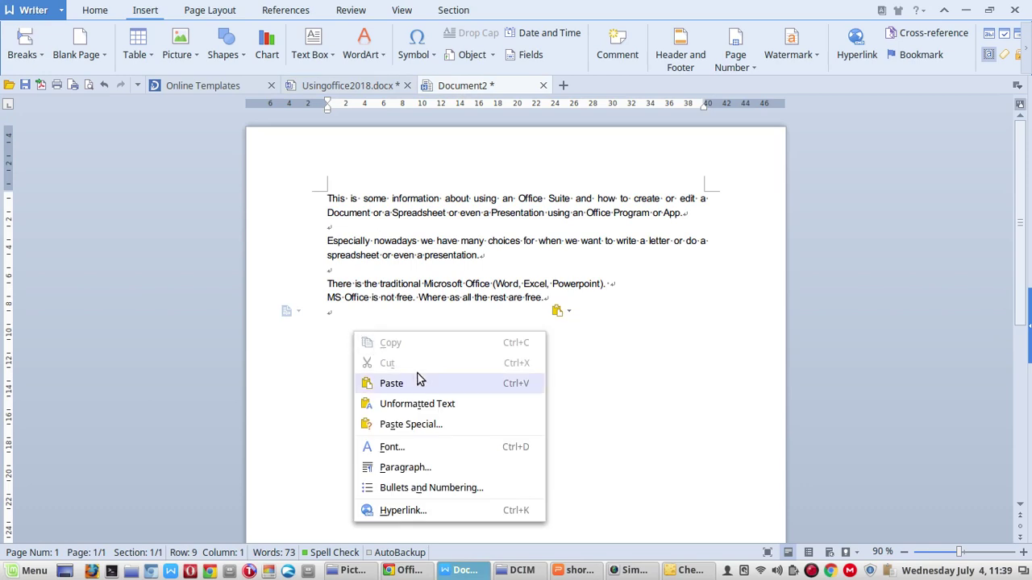
{"action": "left_click", "coordinate": [357, 89]}
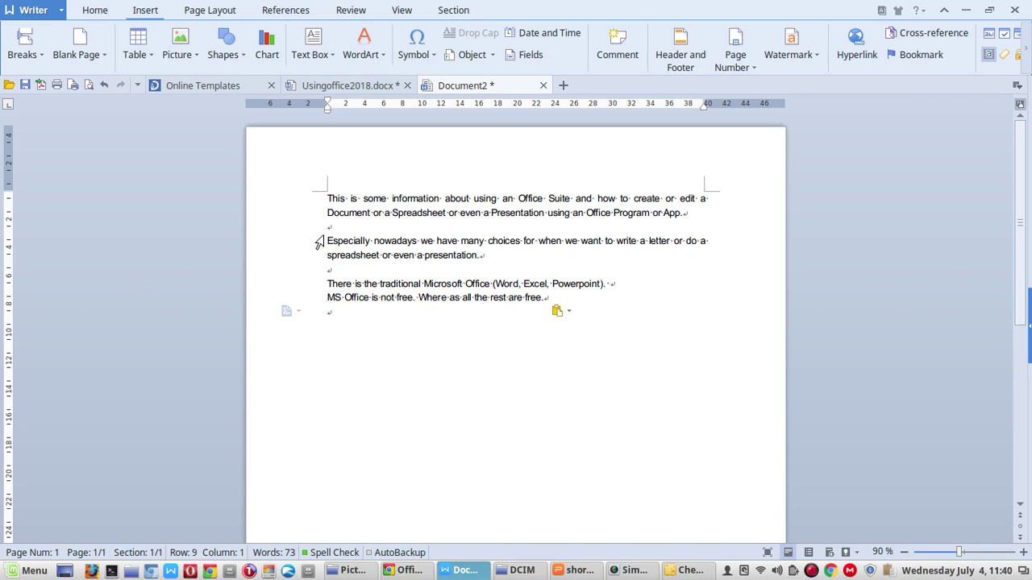
- Copy the 'But there is also' paragraphs and try pasting them in Document2, then cancel
{"action": "left_click", "coordinate": [343, 86]}
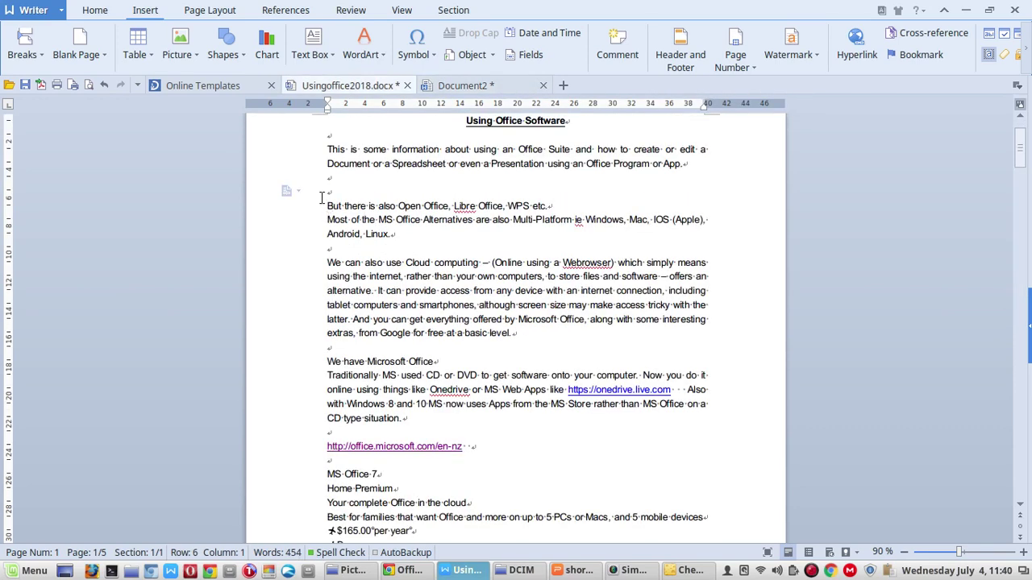
{"action": "left_click_drag", "start_coordinate": [328, 205], "coordinate": [379, 234]}
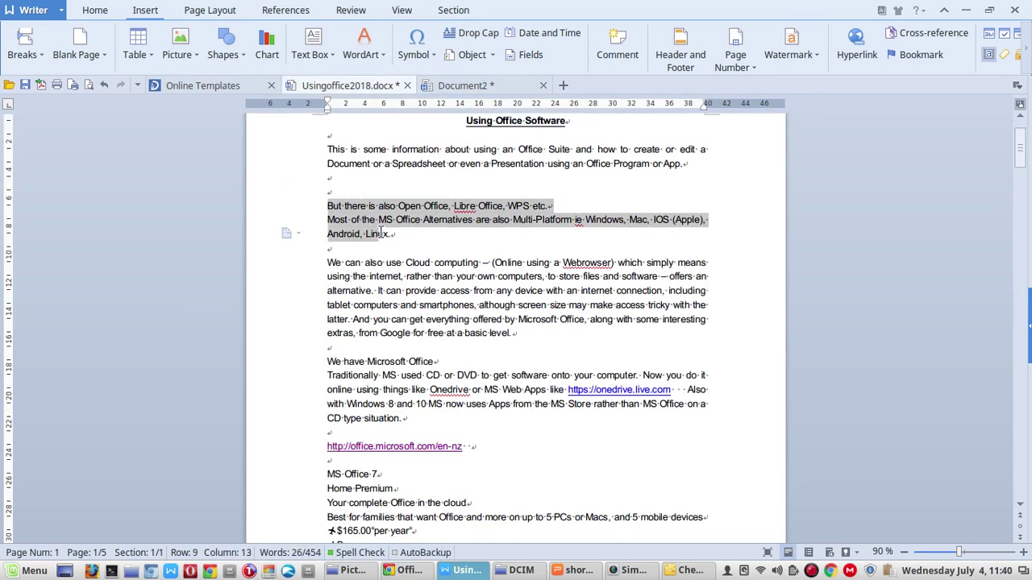
{"action": "right_click", "coordinate": [360, 209]}
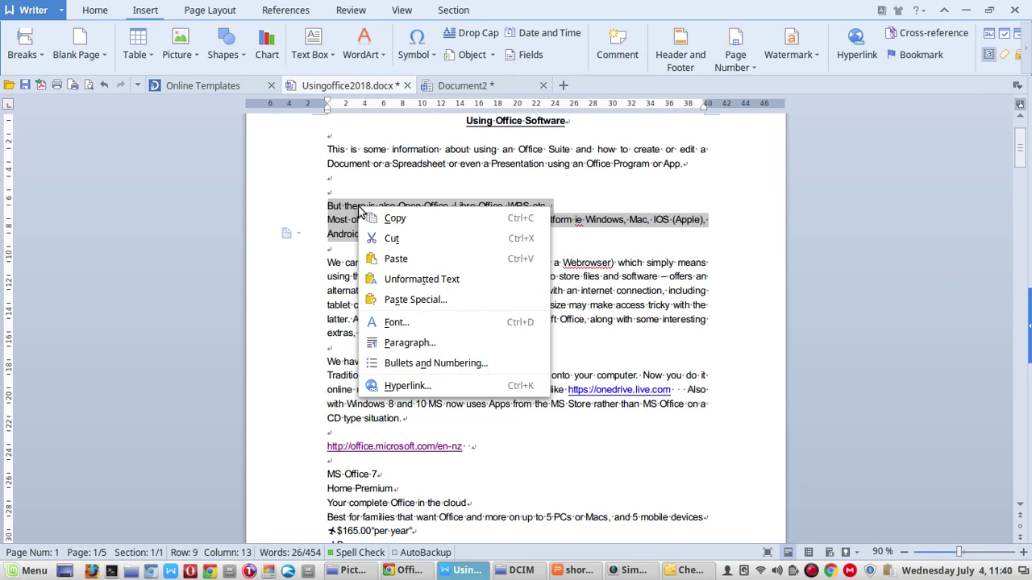
{"action": "left_click", "coordinate": [472, 87]}
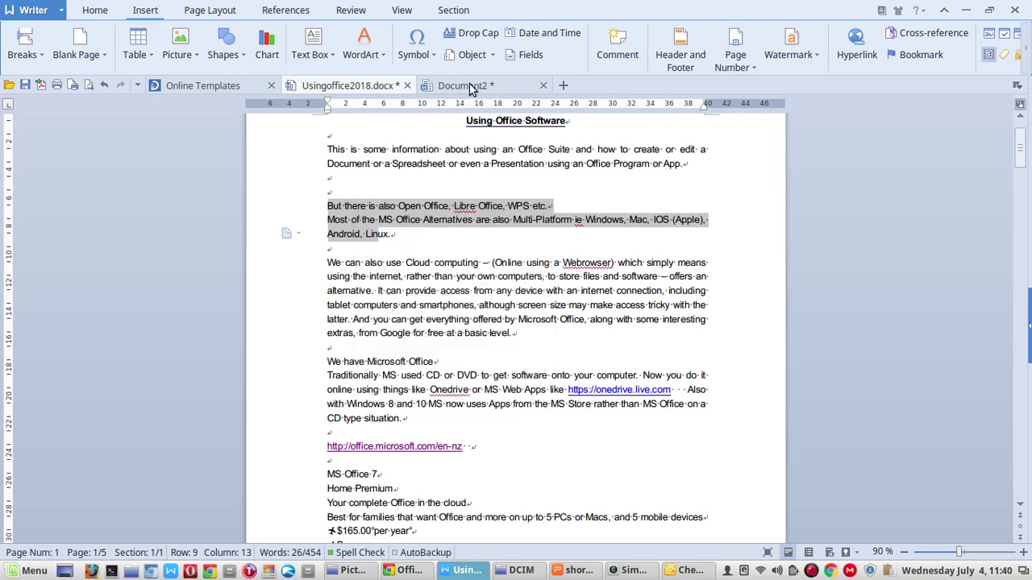
{"action": "left_click", "coordinate": [470, 87]}
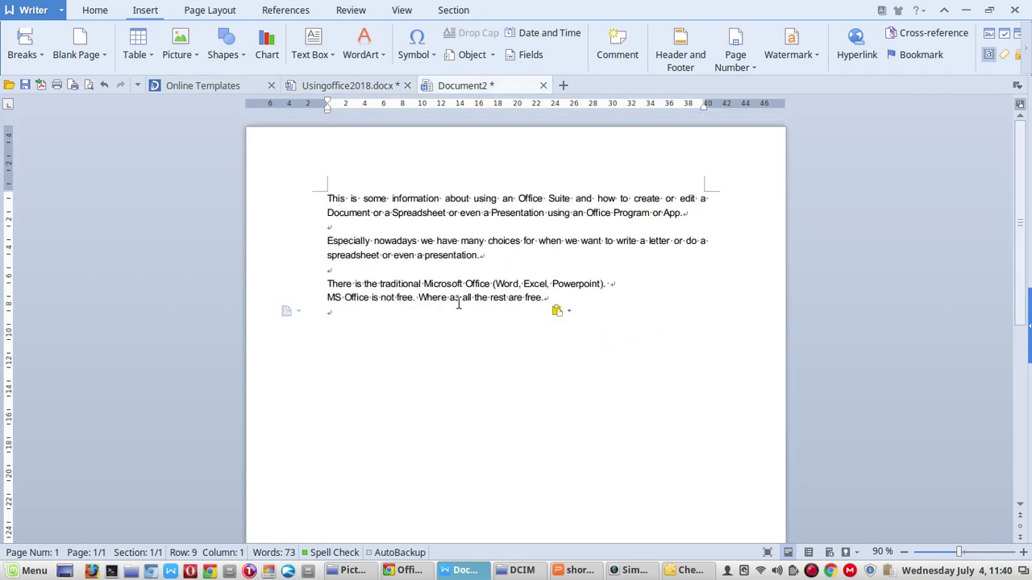
{"action": "right_click", "coordinate": [420, 319]}
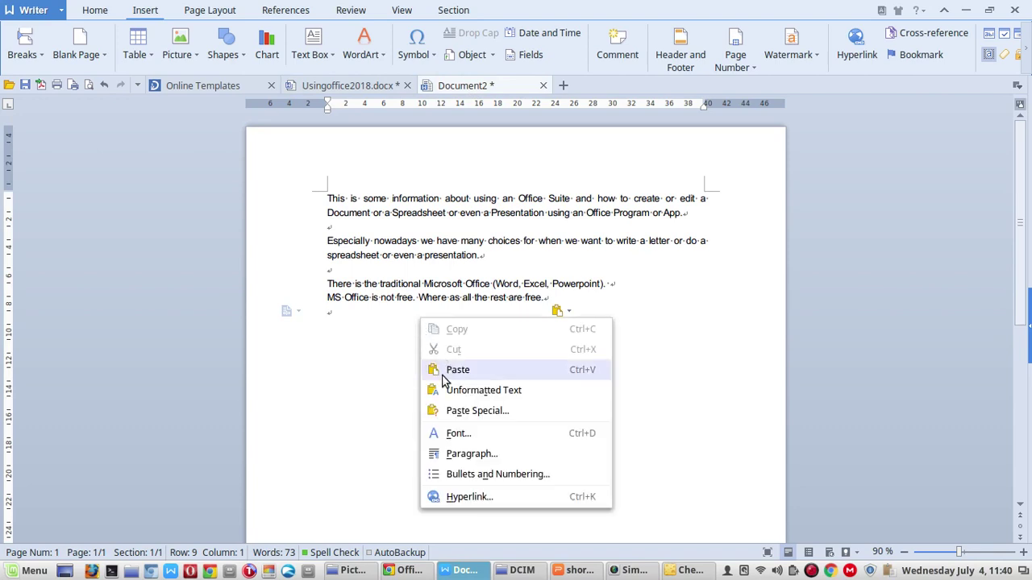
{"action": "left_click", "coordinate": [317, 86]}
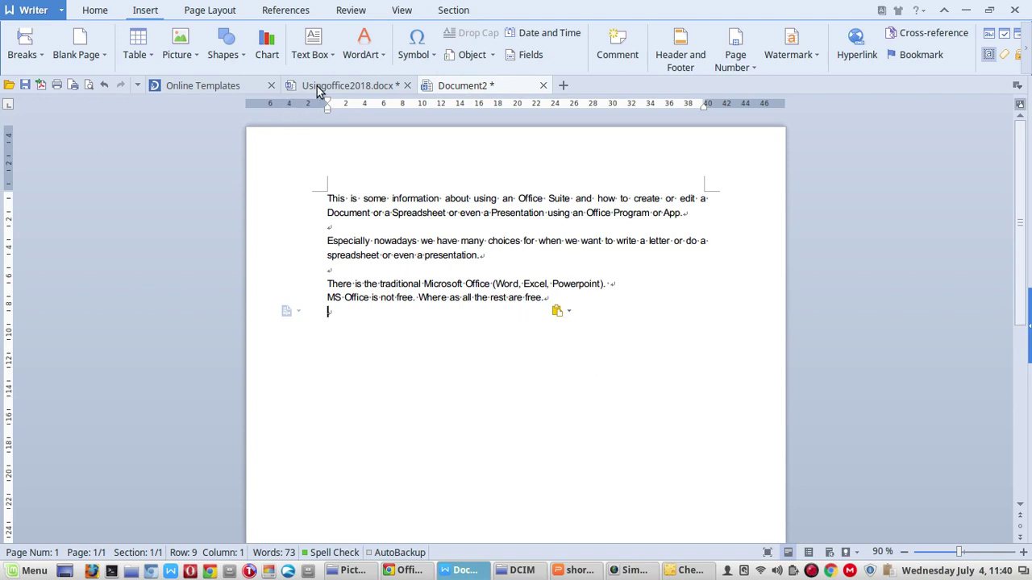
- Undo in Usingoffice2018.docx to restore the cut paragraphs, then switch to the Office 365 page in Chrome
{"action": "left_click", "coordinate": [317, 87]}
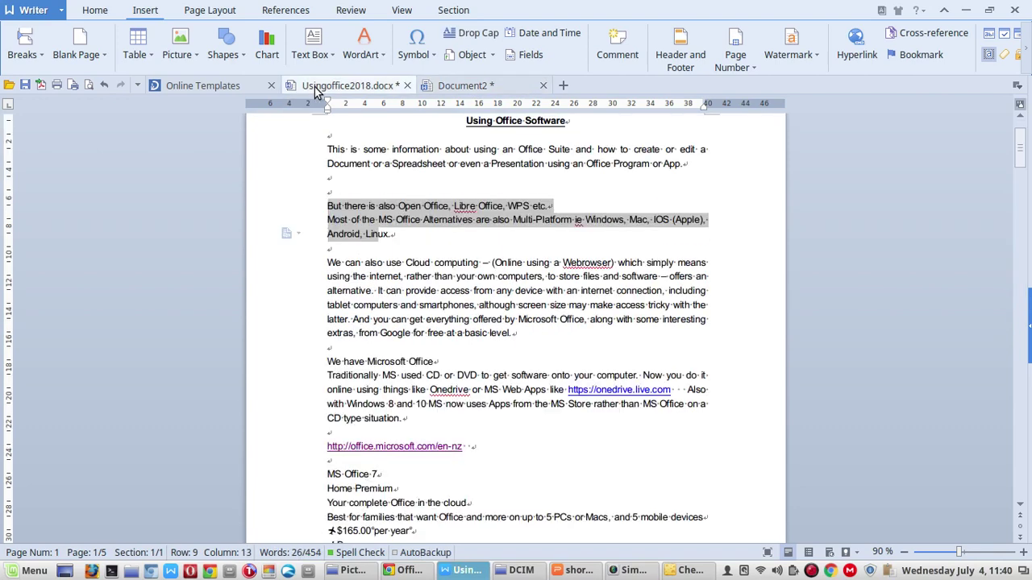
{"action": "left_click", "coordinate": [329, 177]}
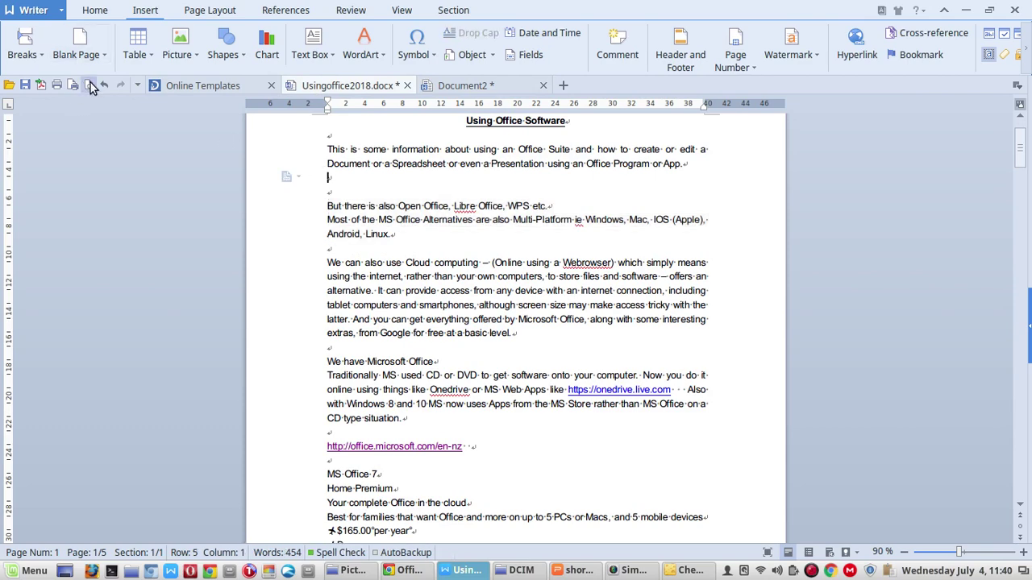
{"action": "left_click", "coordinate": [107, 87]}
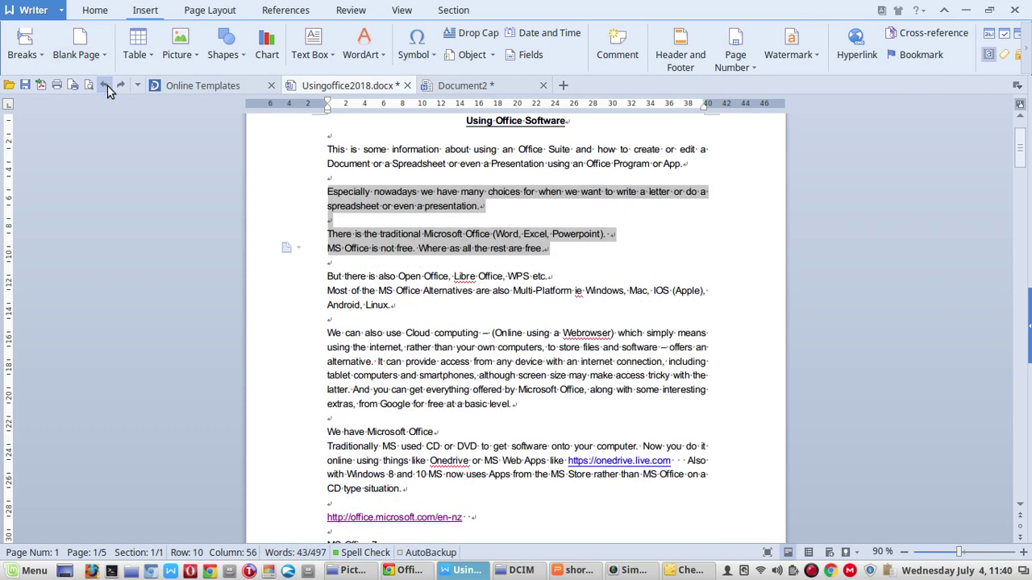
{"action": "left_click", "coordinate": [329, 264]}
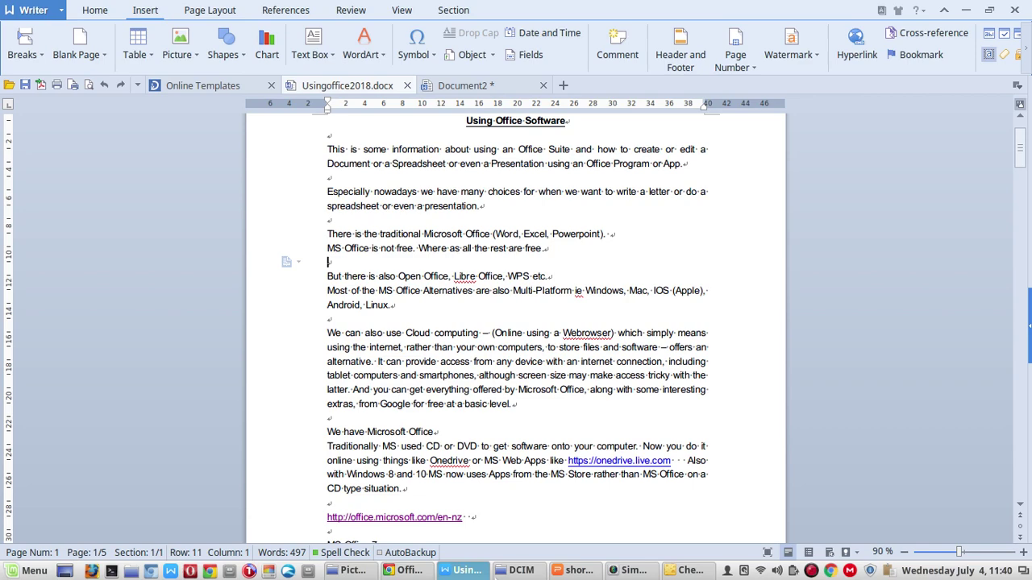
{"action": "left_click", "coordinate": [420, 557]}
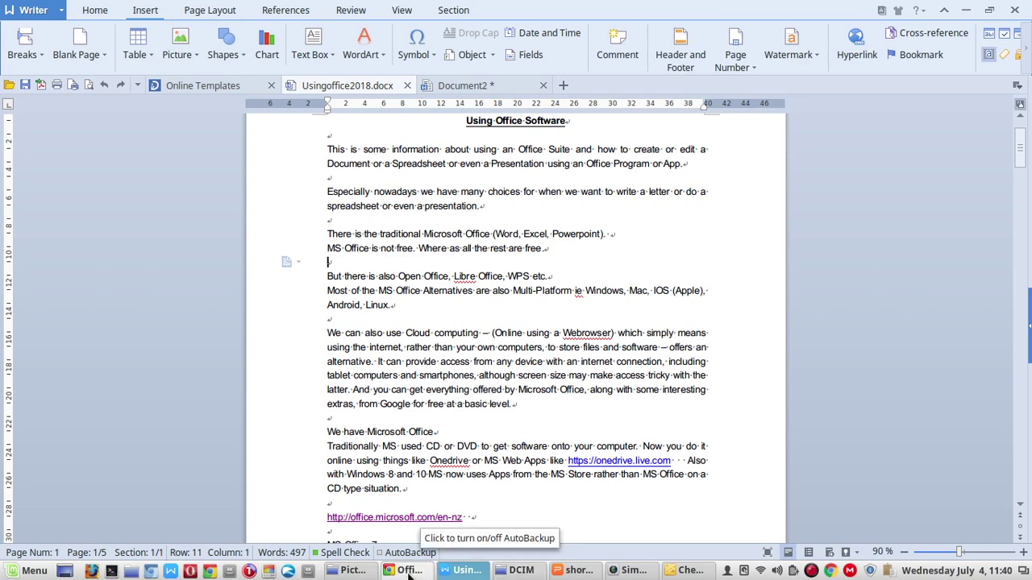
{"action": "left_click", "coordinate": [407, 571]}
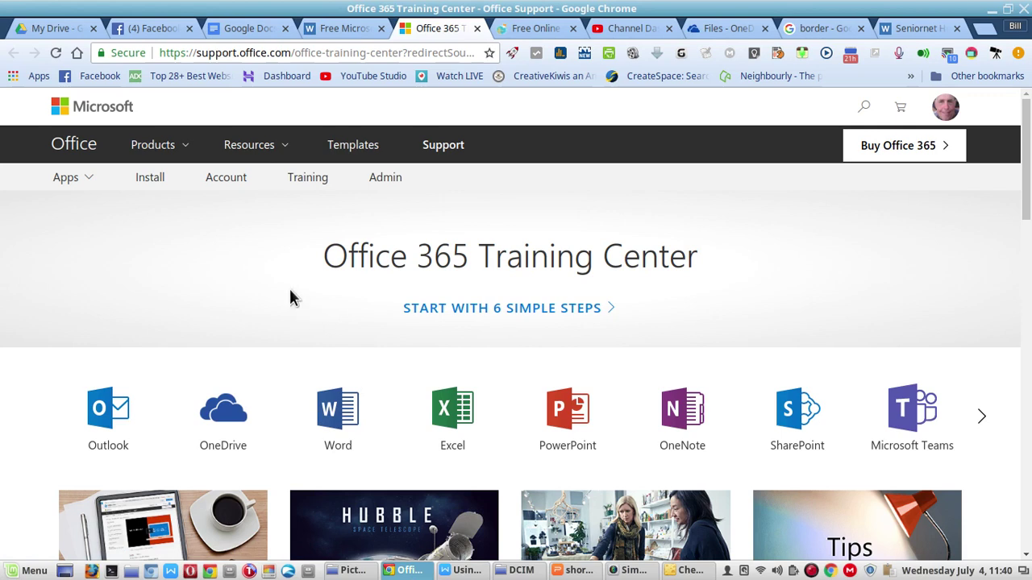
- Copy the Word logo image from the Office 365 Training Center page and return to Writer
{"action": "left_click", "coordinate": [338, 417]}
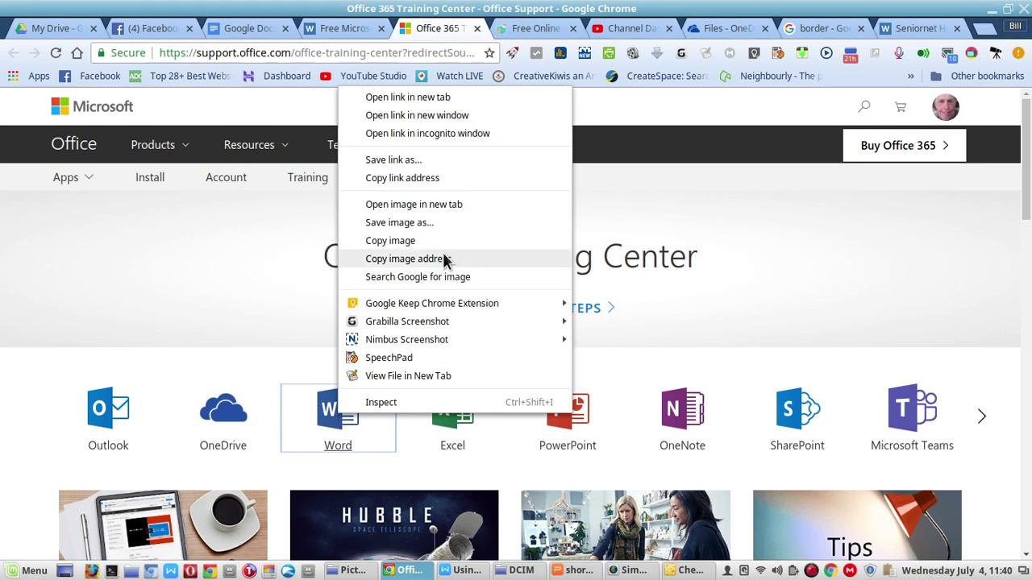
{"action": "left_click", "coordinate": [436, 240]}
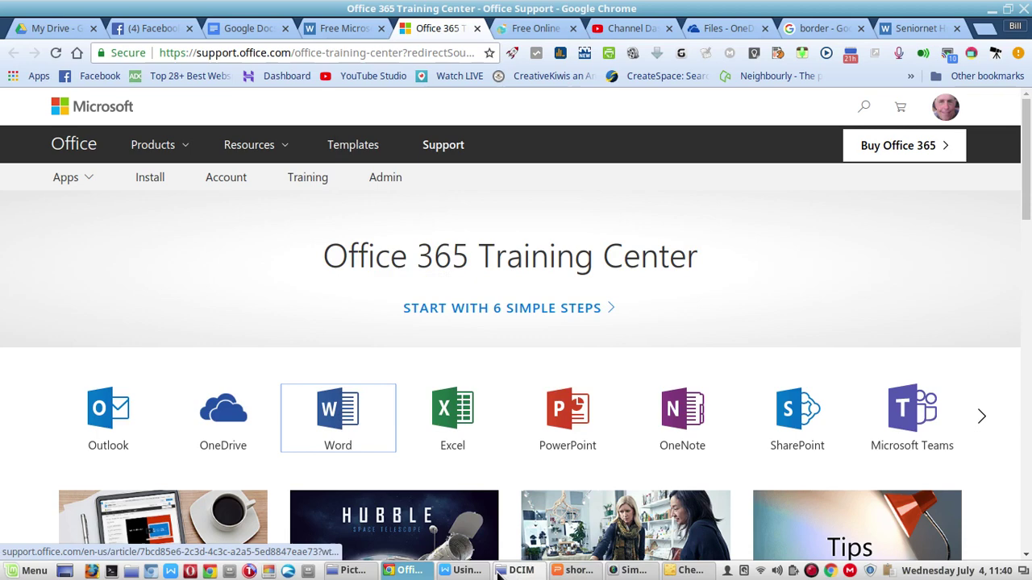
{"action": "left_click", "coordinate": [464, 571]}
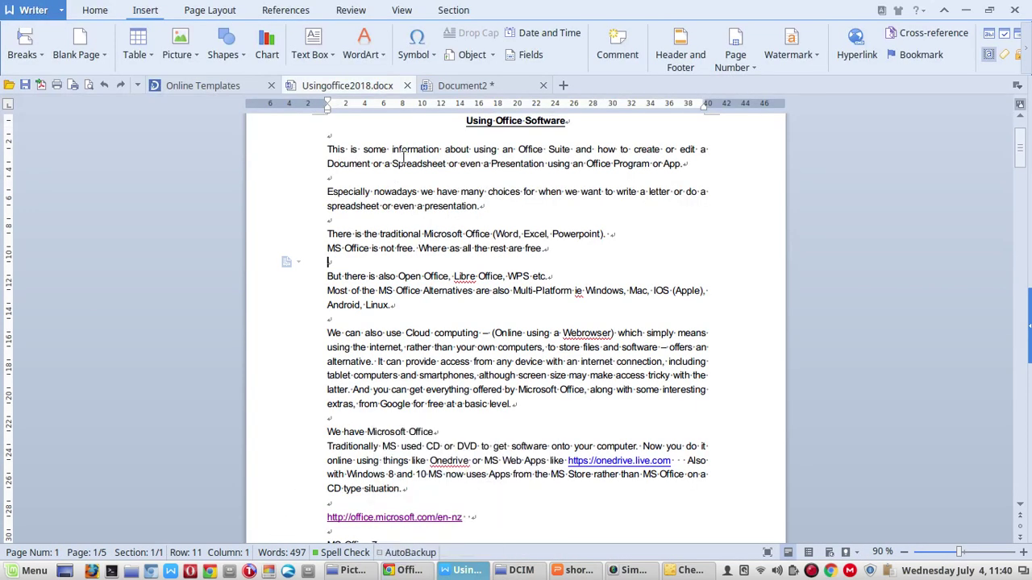
- Paste the Word logo on a new line in Document2 and enlarge it to 5.75 cm square
{"action": "left_click", "coordinate": [456, 87]}
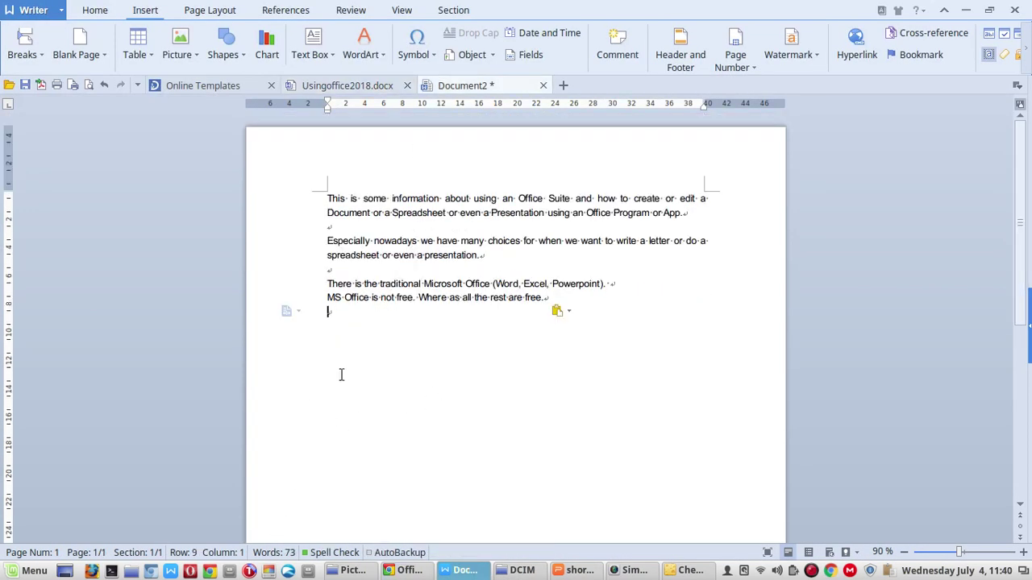
{"action": "key", "text": "Return"}
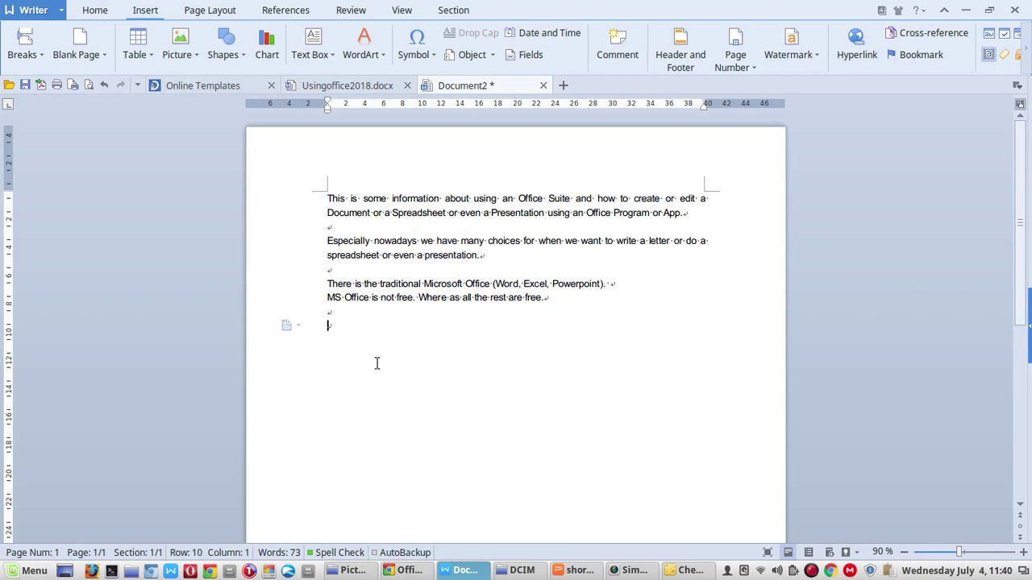
{"action": "right_click", "coordinate": [376, 364]}
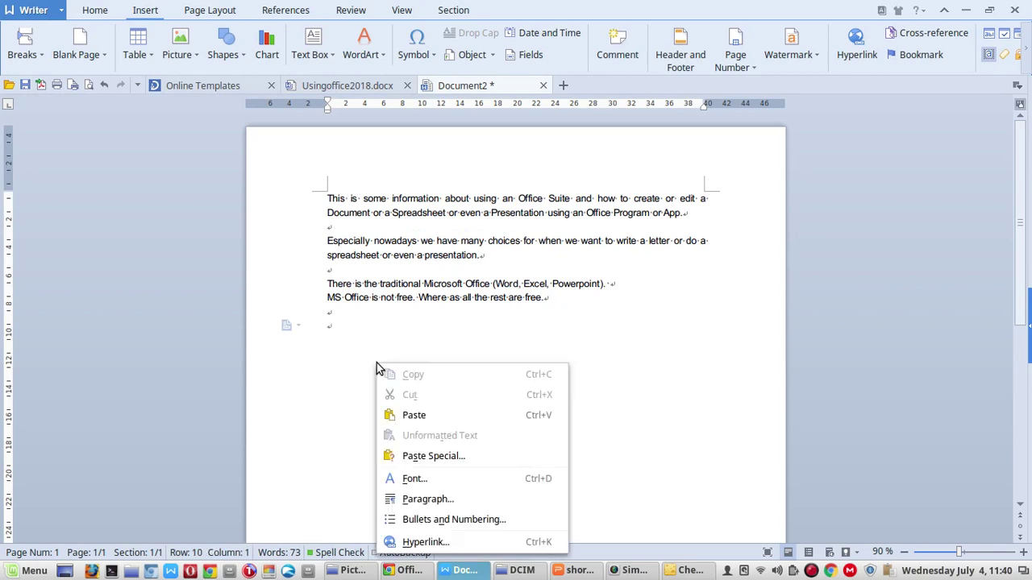
{"action": "left_click", "coordinate": [414, 416]}
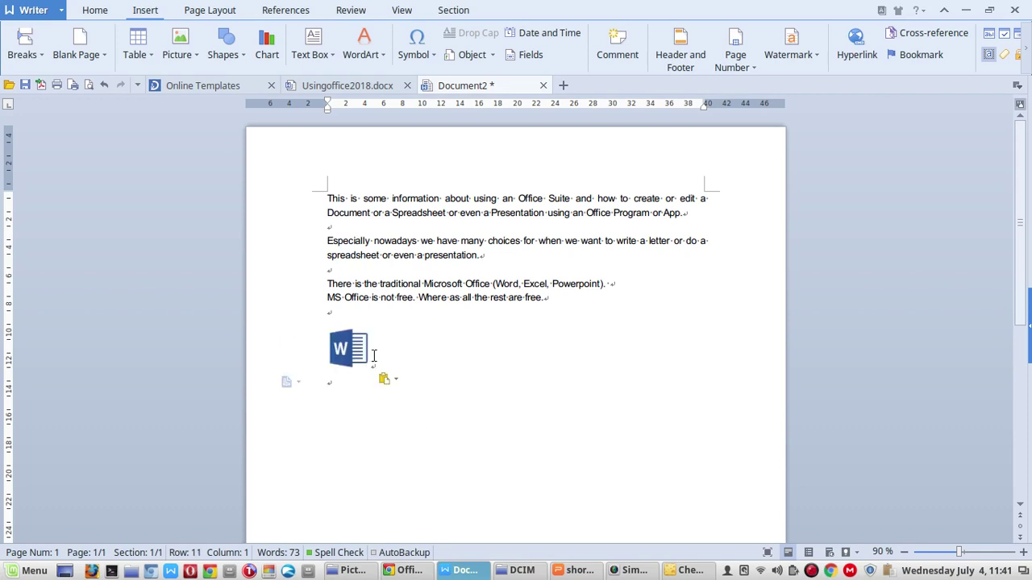
{"action": "left_click", "coordinate": [356, 352]}
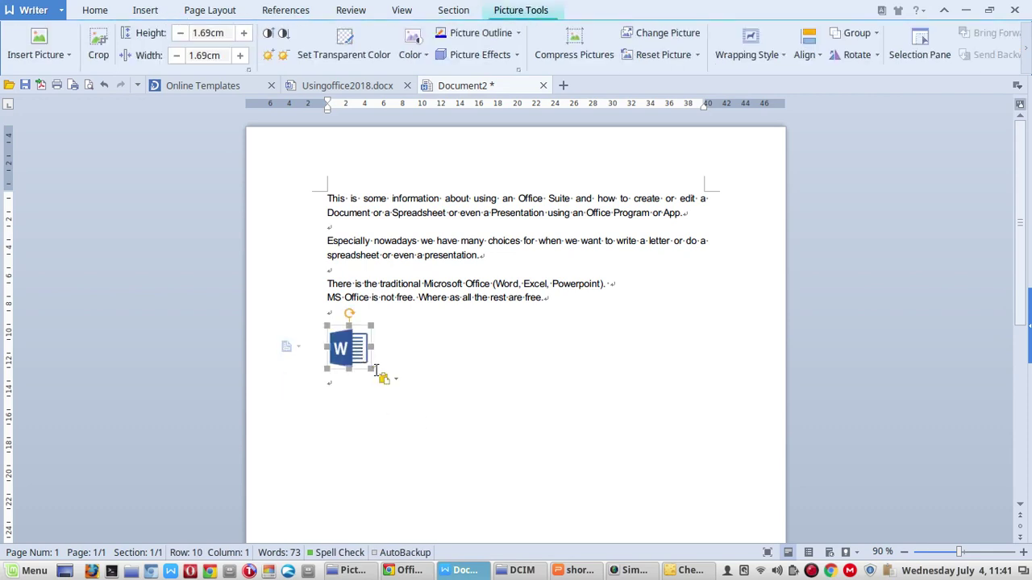
{"action": "left_click_drag", "start_coordinate": [368, 367], "coordinate": [472, 432]}
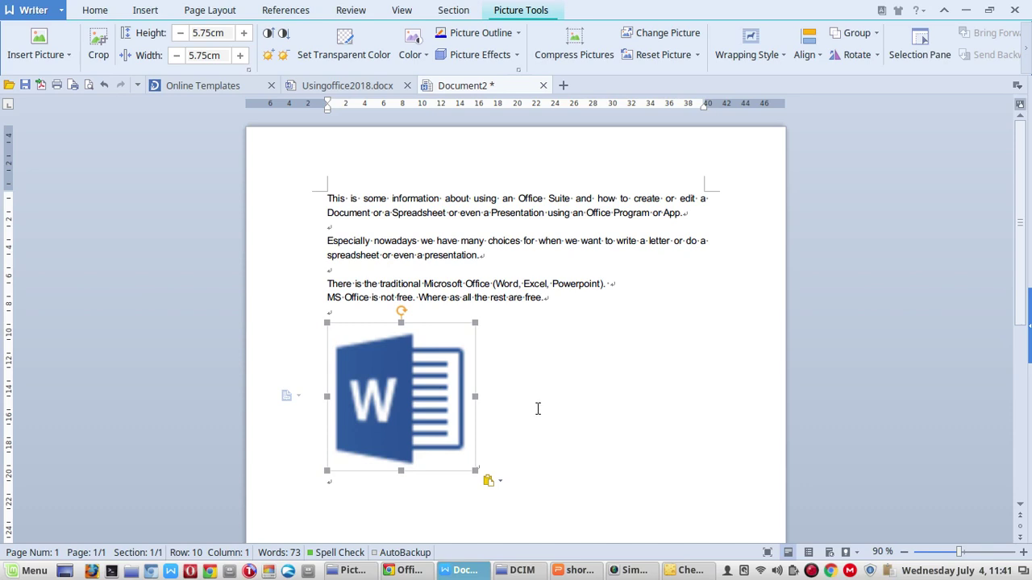
- Open the SAMSUNG Android phone's Card/DCIM folder in the Nemo file manager
{"action": "left_click", "coordinate": [526, 577]}
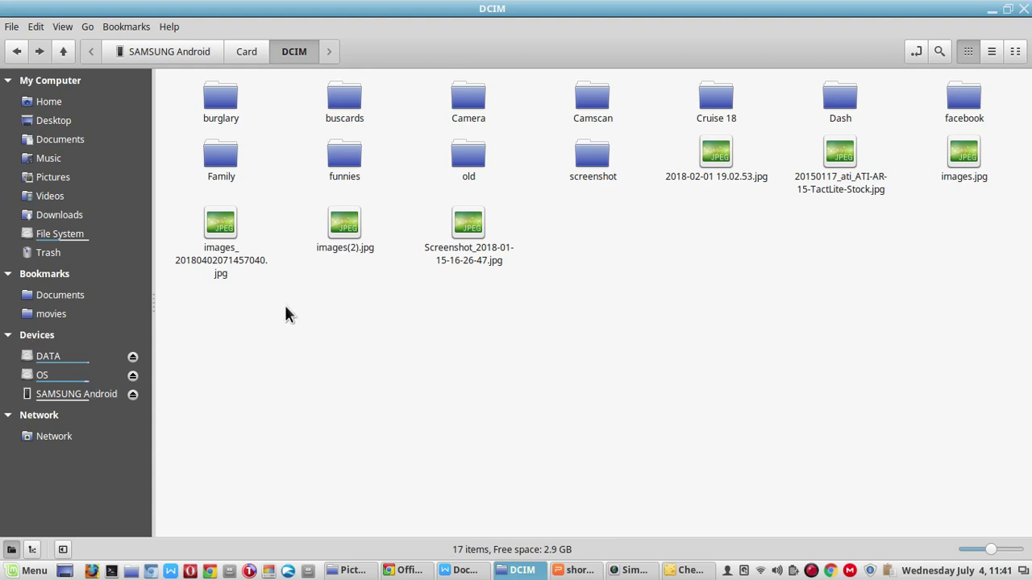
{"action": "left_click", "coordinate": [78, 395]}
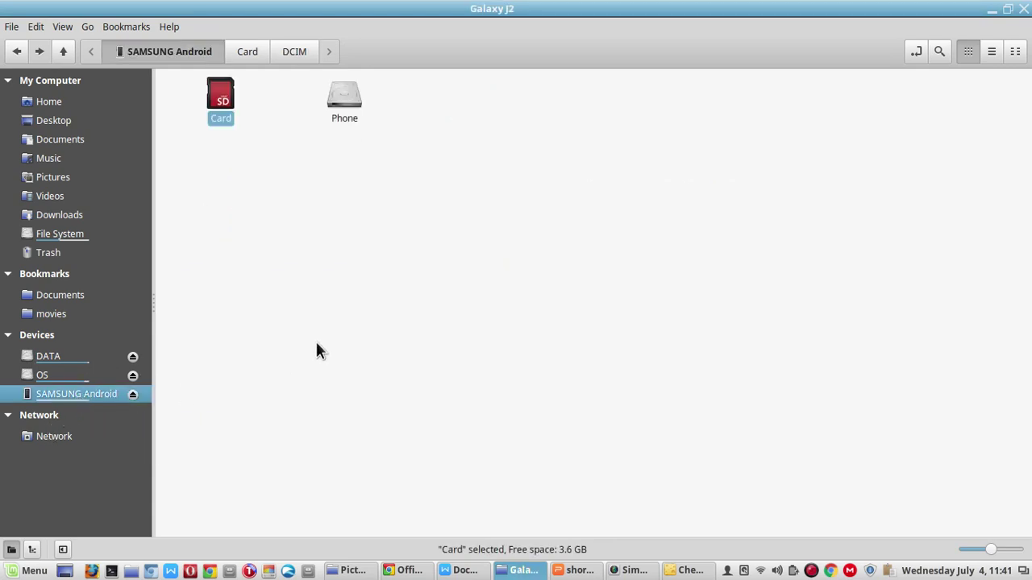
{"action": "double_click", "coordinate": [221, 97]}
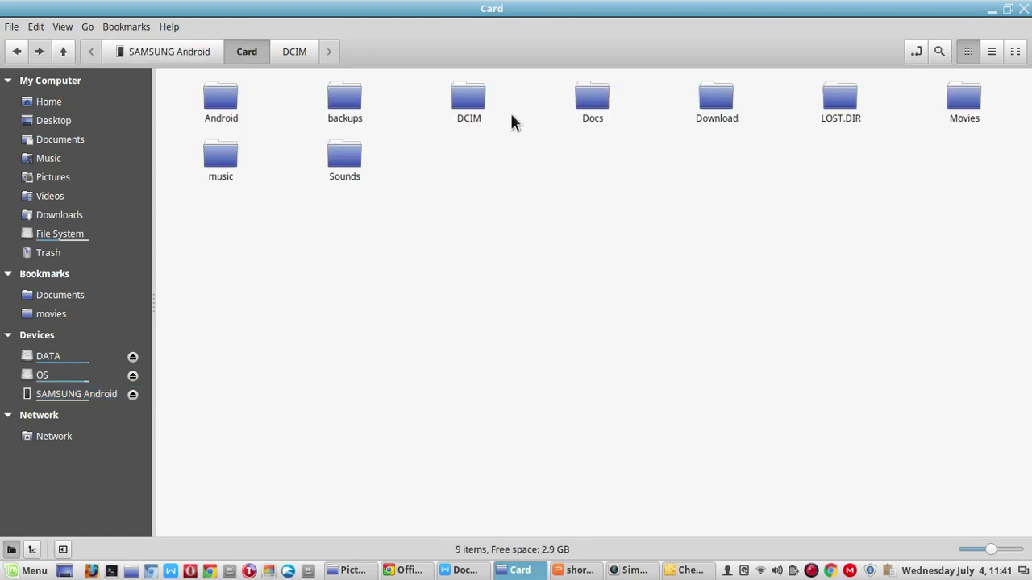
{"action": "double_click", "coordinate": [458, 104]}
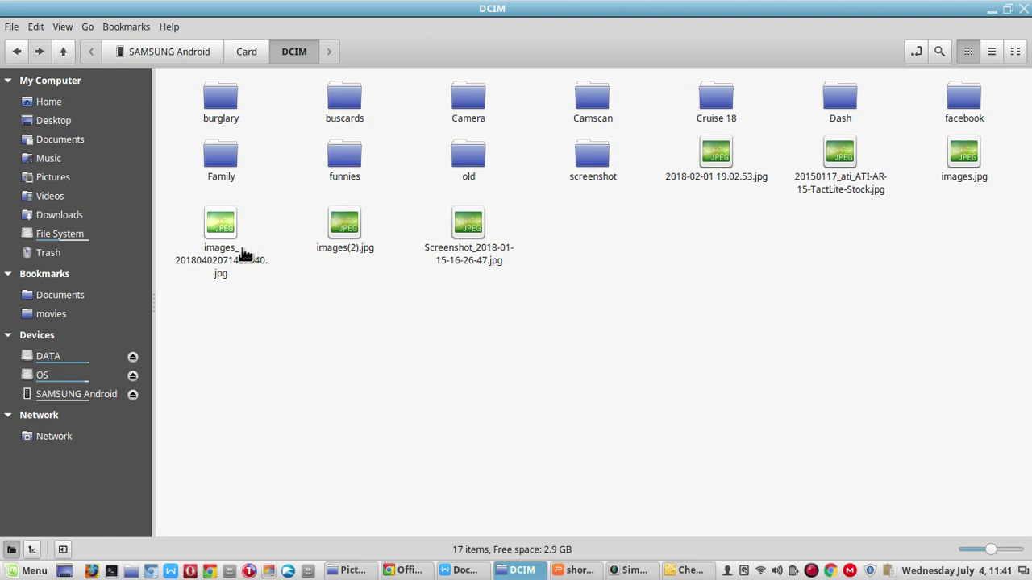
- Copy six DCIM photos starting at 2018-02-01 19.02.53.jpg and switch to the Pictures window
{"action": "left_click", "coordinate": [699, 174]}
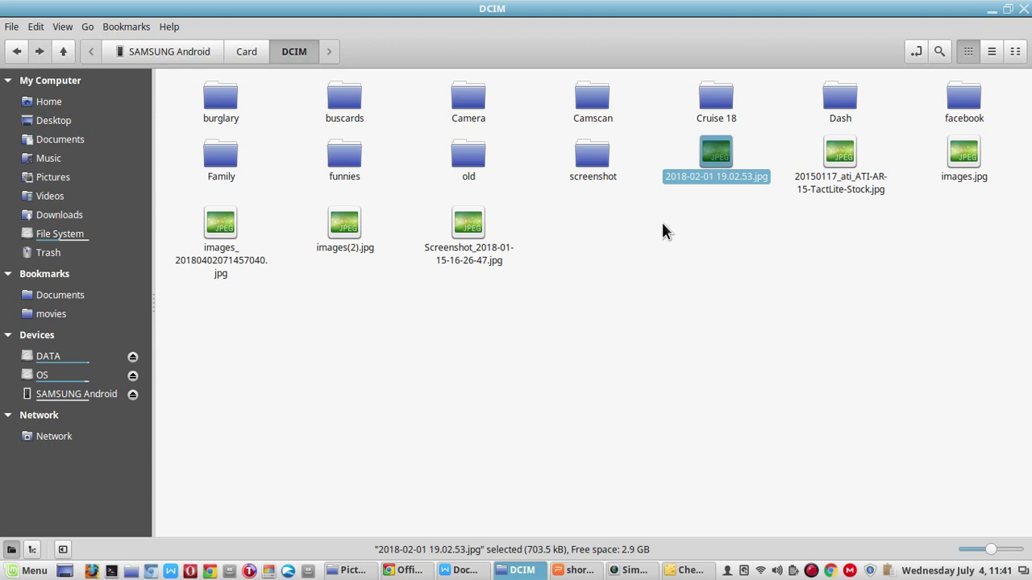
{"action": "key", "text": "shift+Right"}
{"action": "key", "text": "shift+Right"}
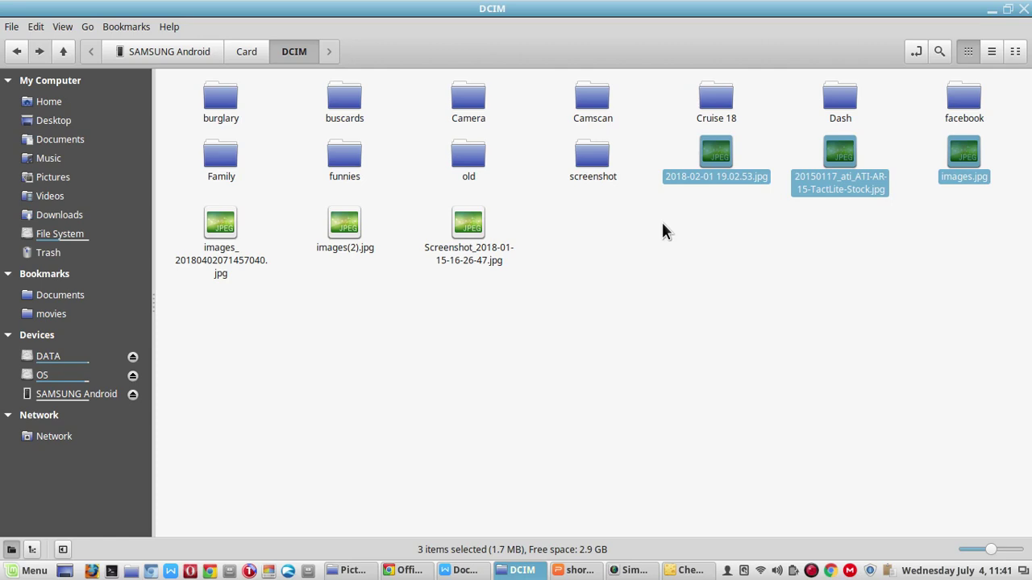
{"action": "key", "text": "shift+Right"}
{"action": "key", "text": "shift+Right"}
{"action": "key", "text": "shift+Right"}
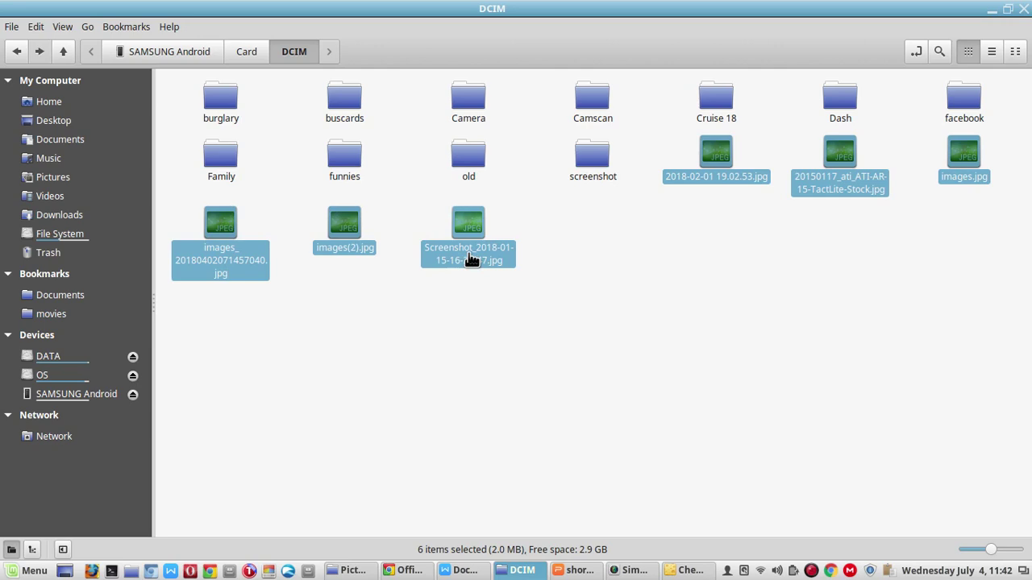
{"action": "key", "text": "ctrl+c"}
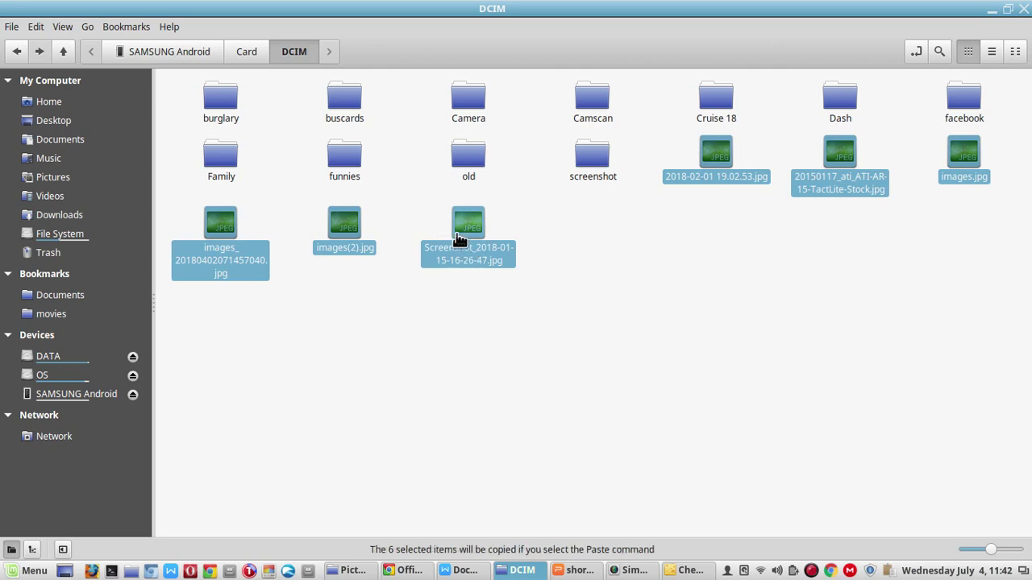
{"action": "right_click", "coordinate": [464, 237]}
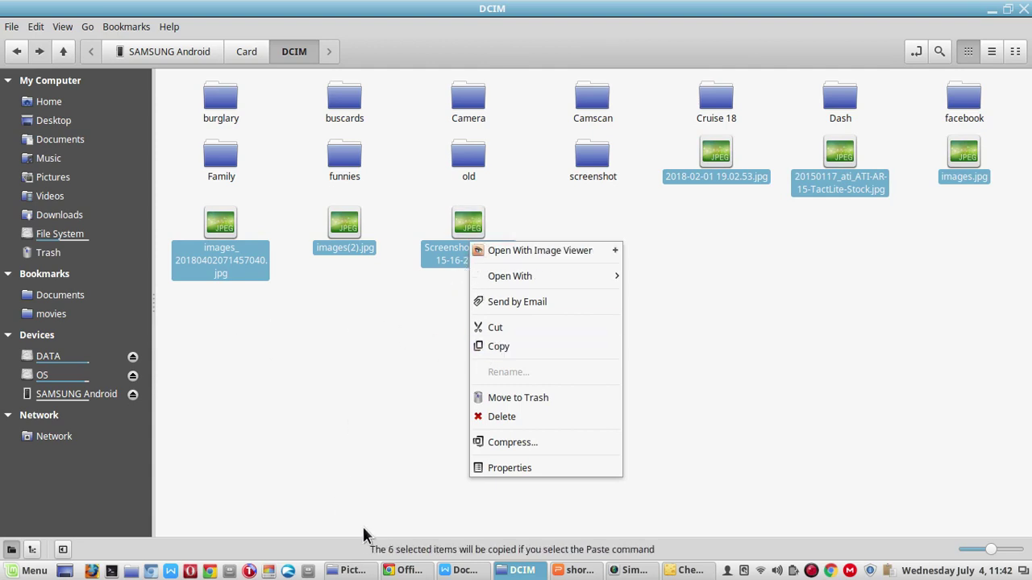
{"action": "left_click", "coordinate": [351, 571]}
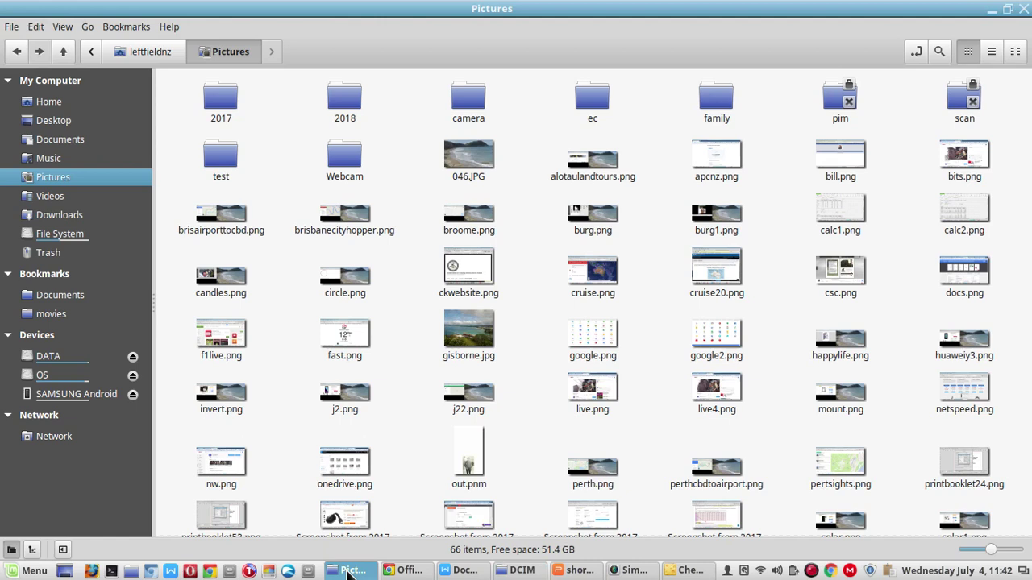
- Open the test folder inside Pictures and paste the six copied phone photos into it
{"action": "right_click", "coordinate": [279, 129]}
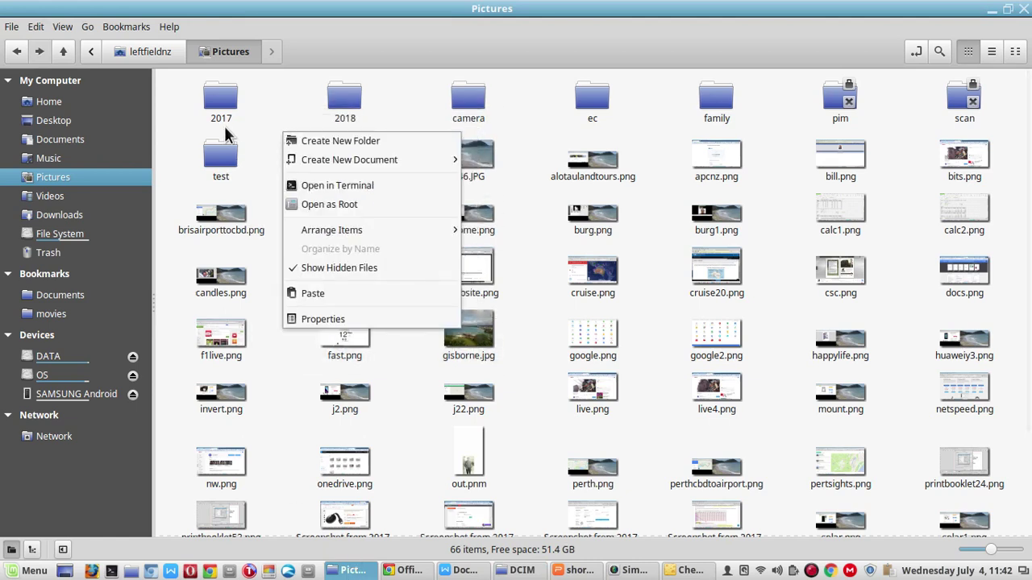
{"action": "left_click", "coordinate": [258, 137]}
{"action": "left_click", "coordinate": [227, 153]}
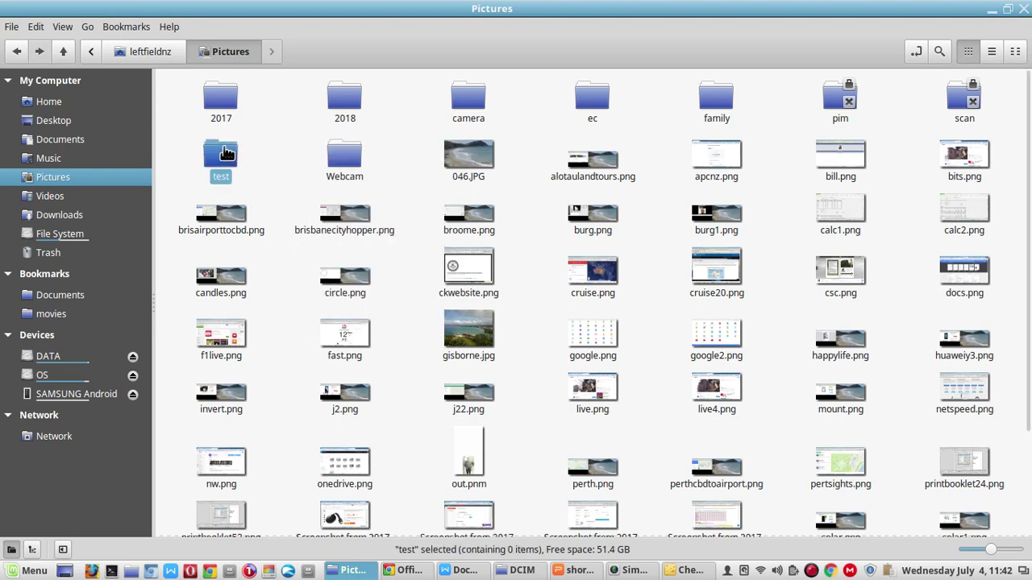
{"action": "double_click", "coordinate": [226, 153]}
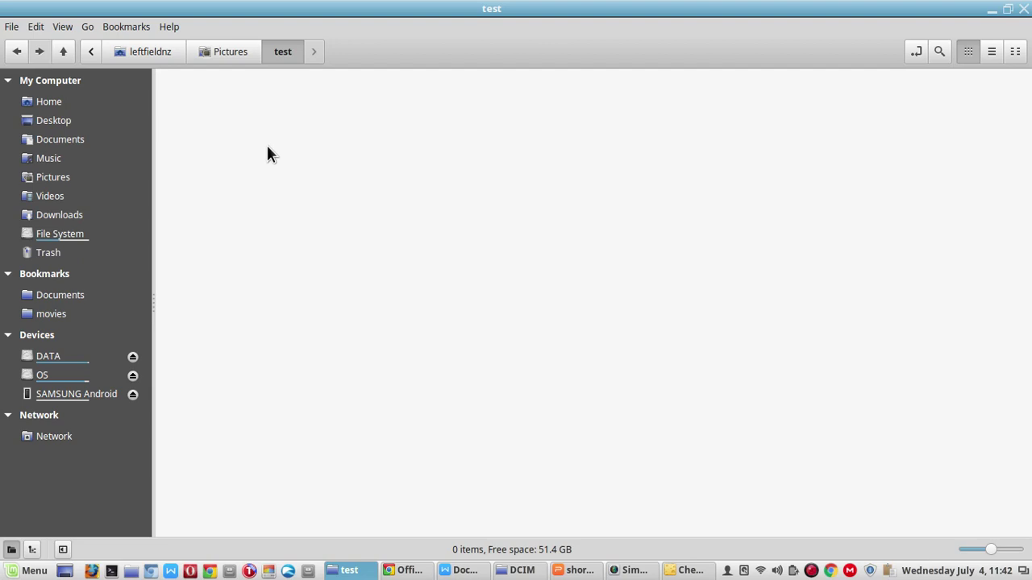
{"action": "key", "text": "ctrl+v"}
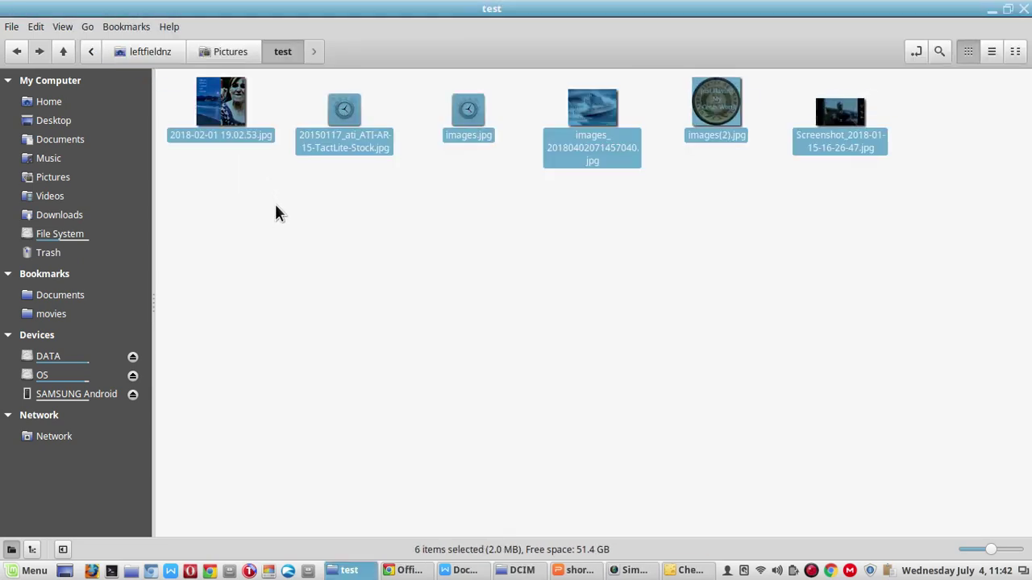
{"action": "right_click", "coordinate": [253, 238]}
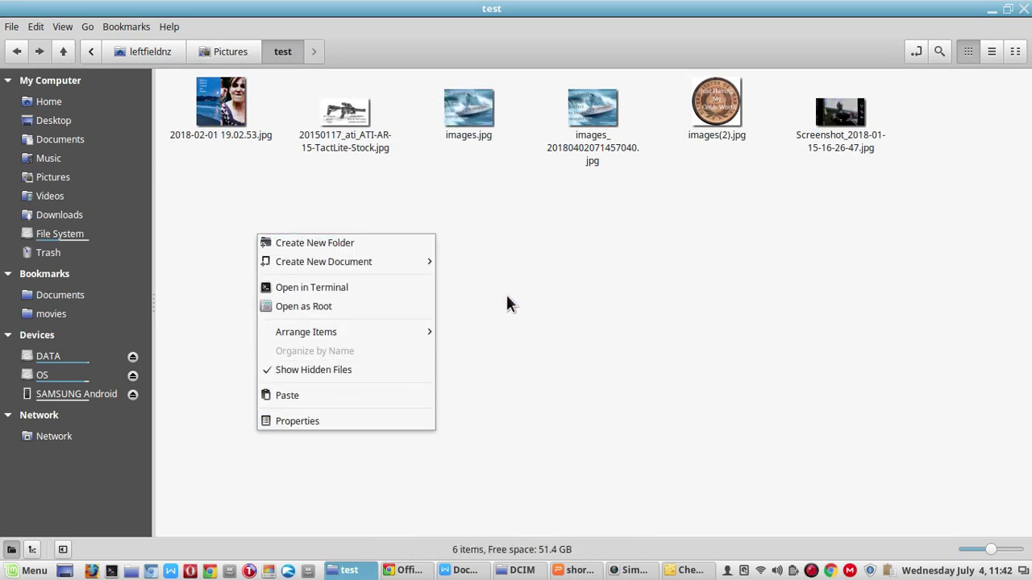
{"action": "left_click", "coordinate": [528, 300]}
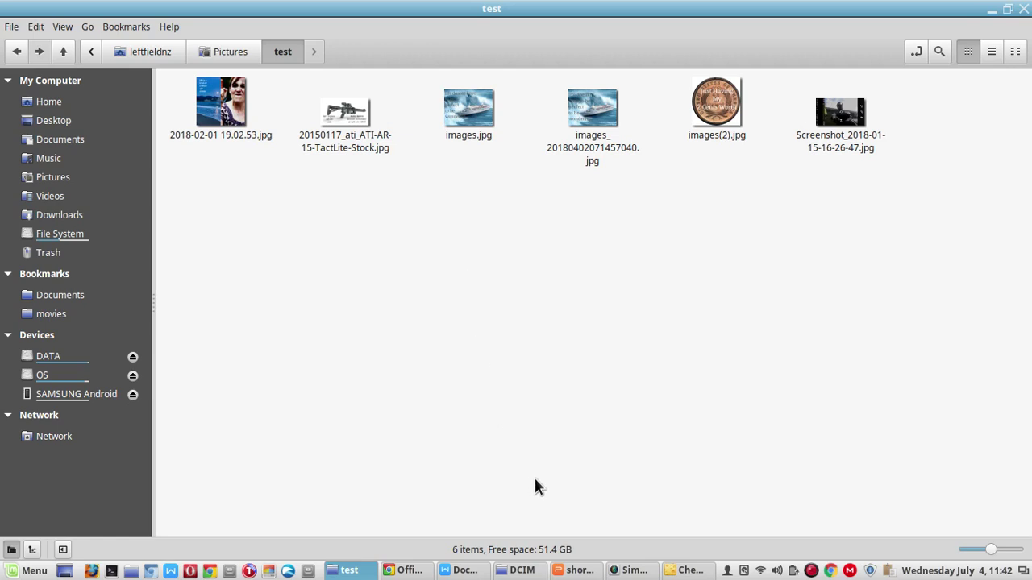
{"action": "left_click", "coordinate": [516, 570]}
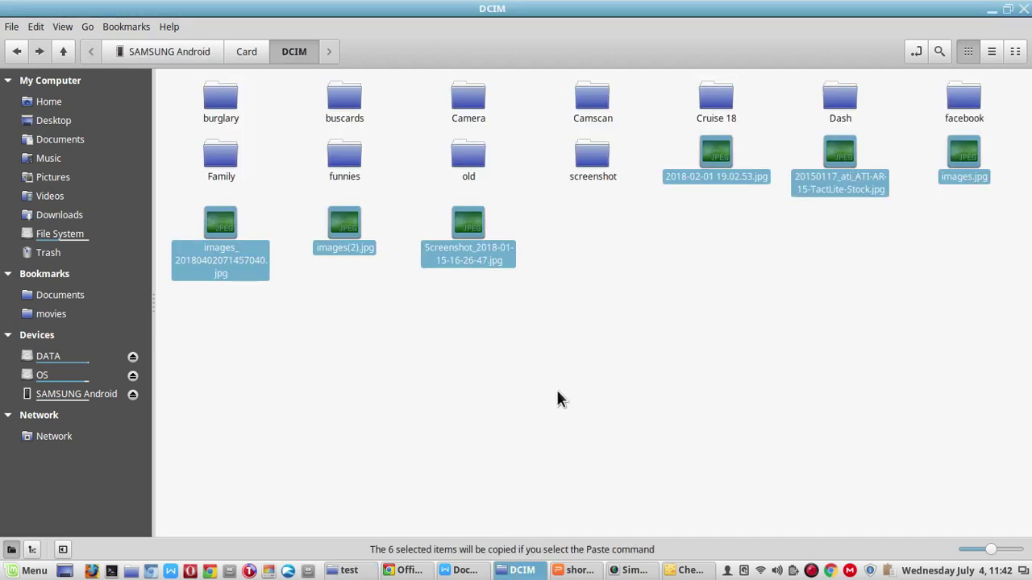
{"action": "left_click", "coordinate": [579, 380]}
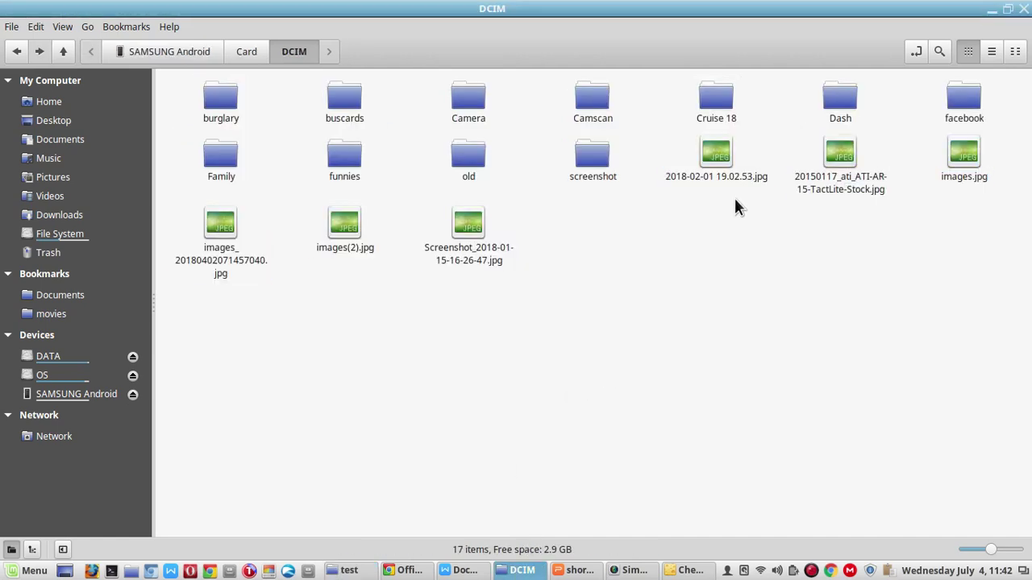
{"action": "left_click", "coordinate": [716, 165]}
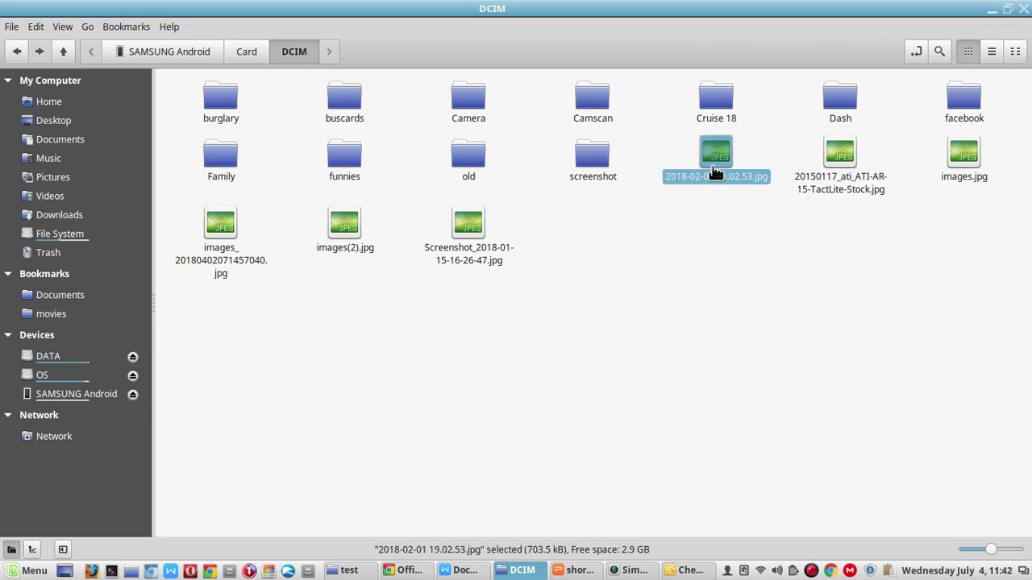
{"action": "left_click", "coordinate": [204, 227], "text": "ctrl"}
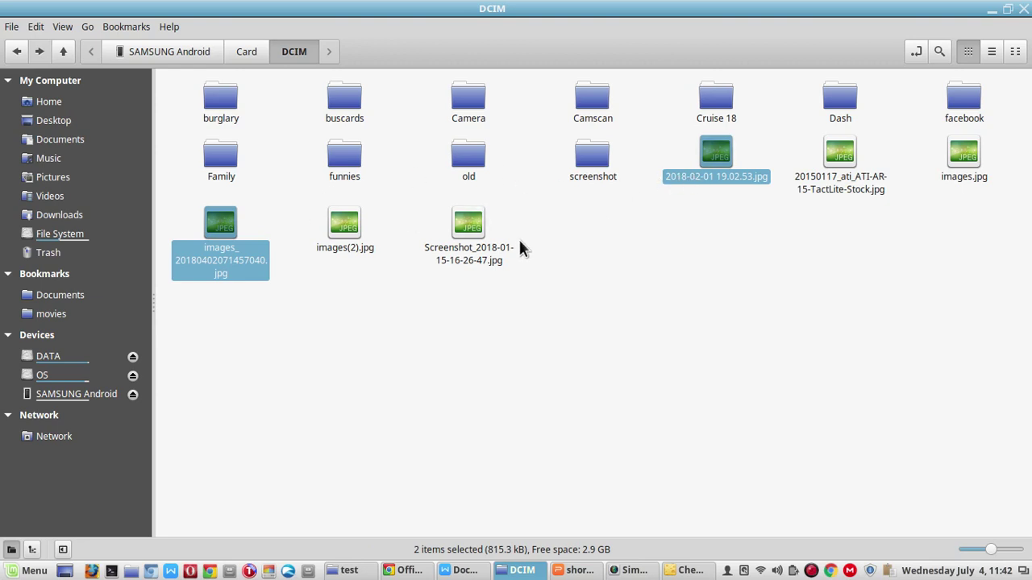
{"action": "left_click_drag", "start_coordinate": [451, 226], "coordinate": [431, 219]}
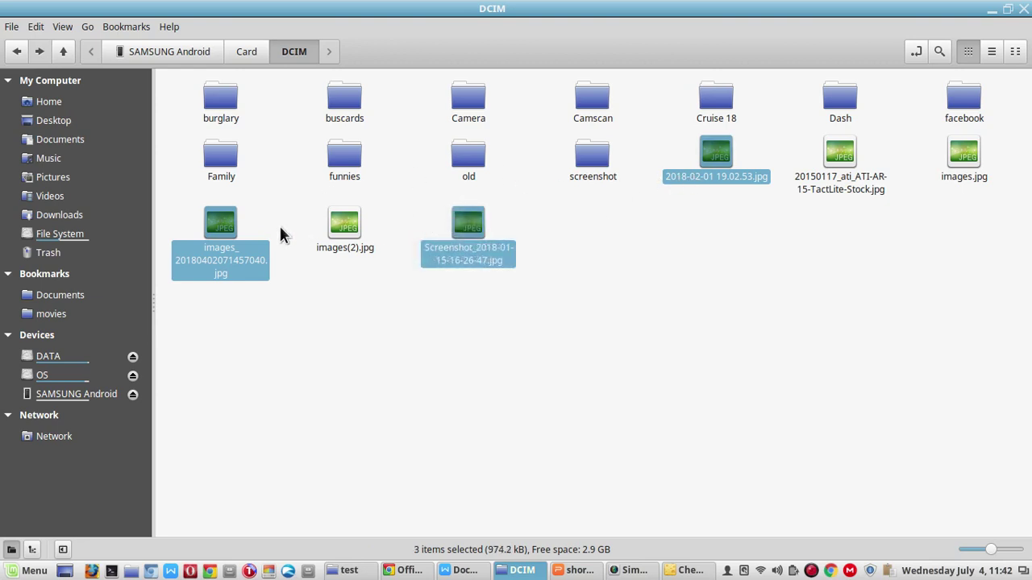
{"action": "right_click", "coordinate": [211, 262]}
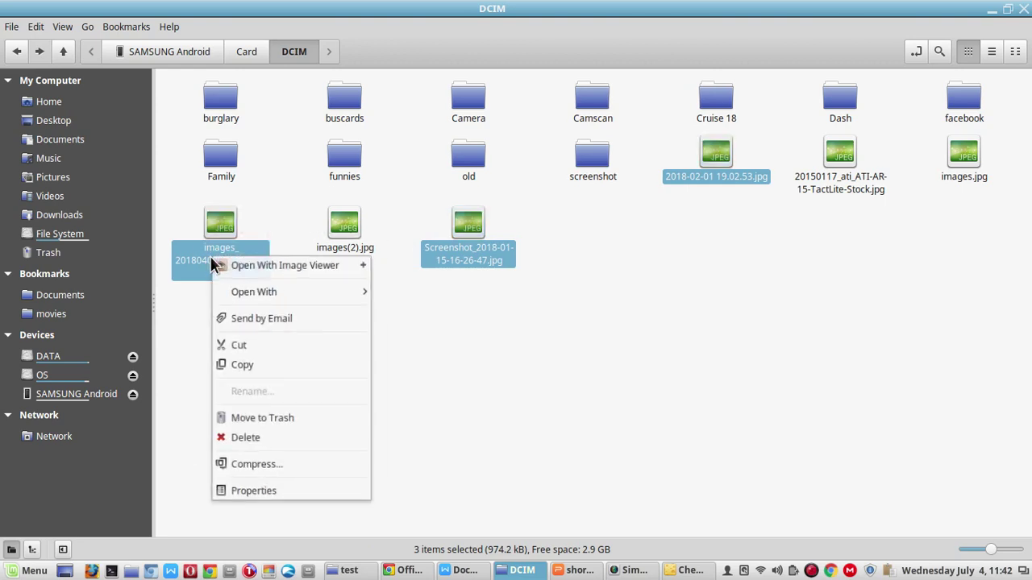
{"action": "left_click", "coordinate": [255, 366]}
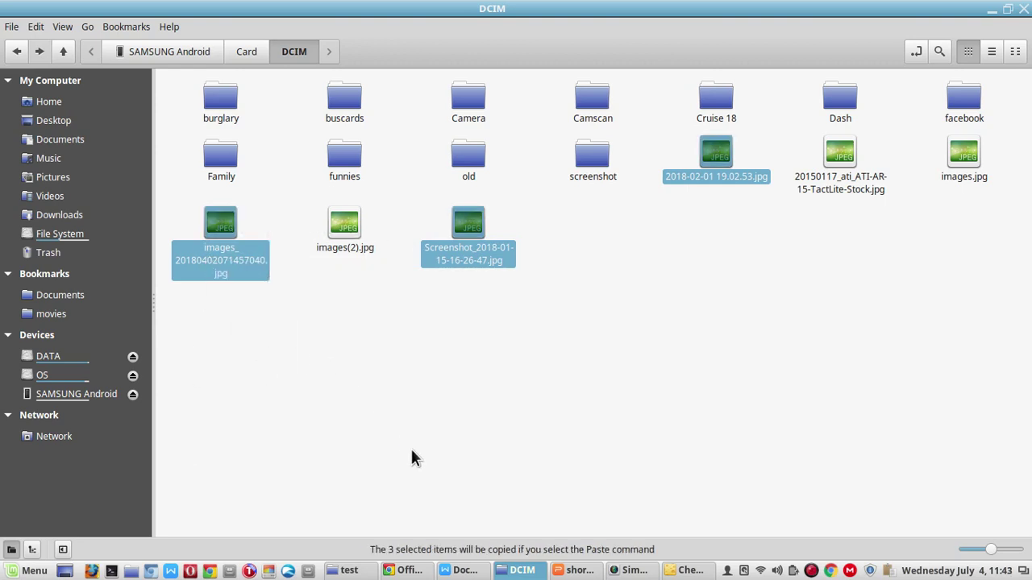
{"action": "left_click", "coordinate": [348, 571]}
{"action": "right_click", "coordinate": [334, 314]}
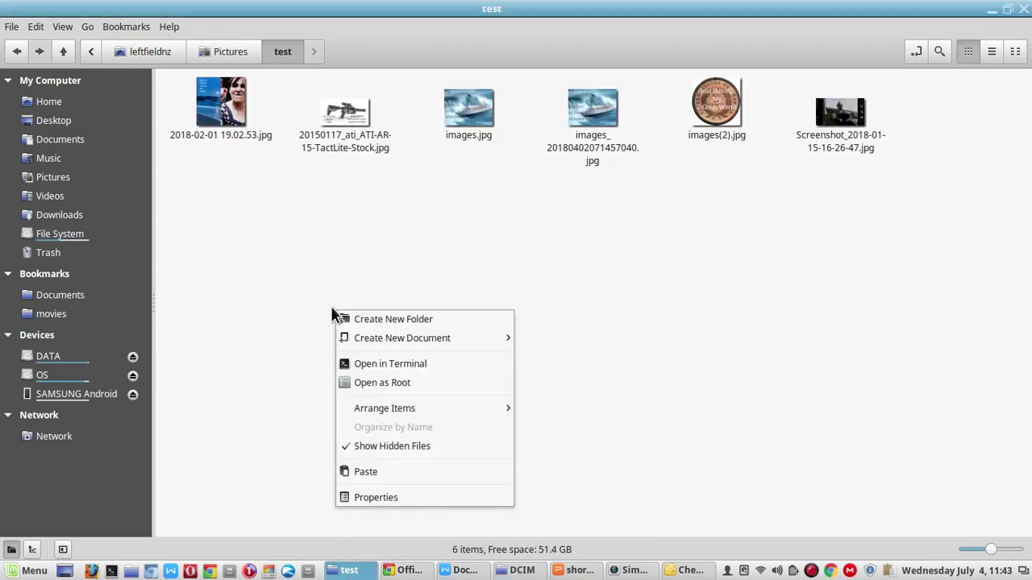
{"action": "left_click", "coordinate": [407, 472]}
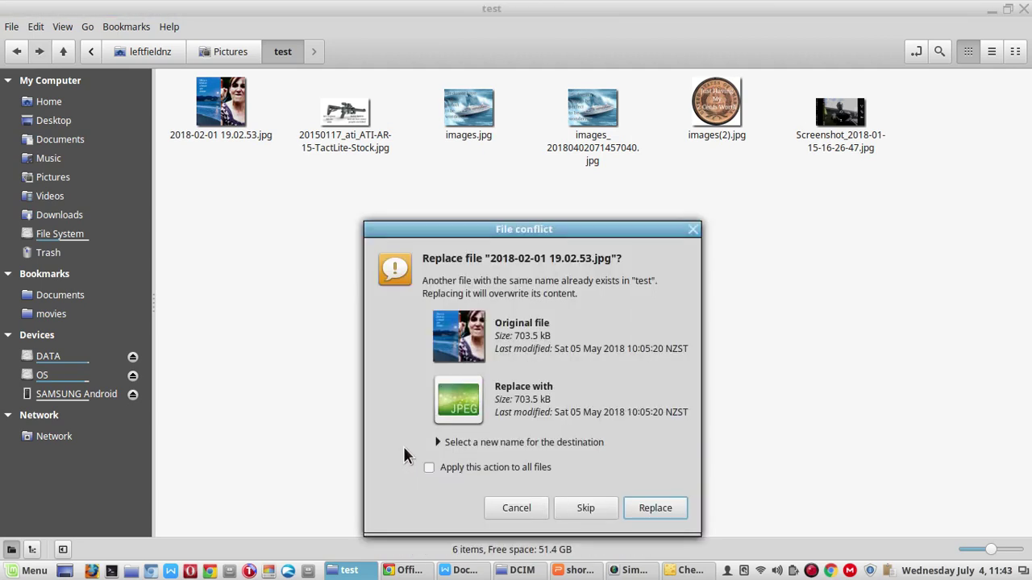
{"action": "left_click", "coordinate": [568, 507]}
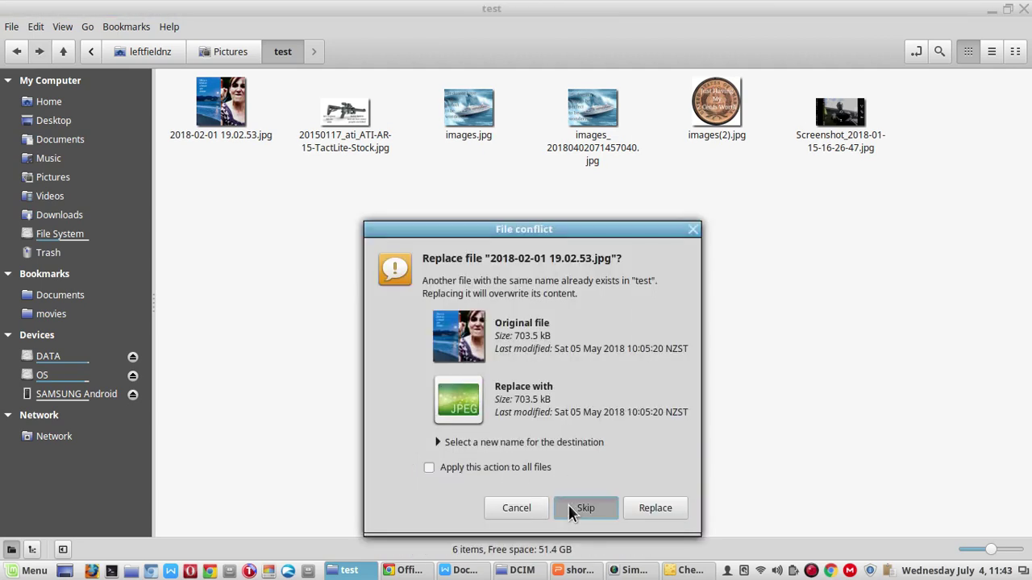
{"action": "left_click", "coordinate": [574, 496]}
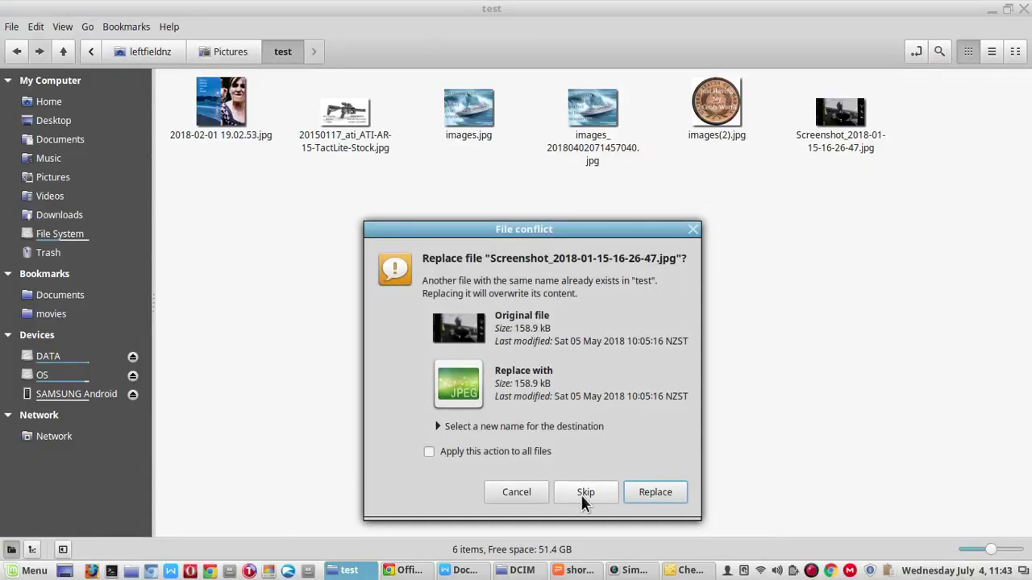
{"action": "left_click", "coordinate": [584, 494]}
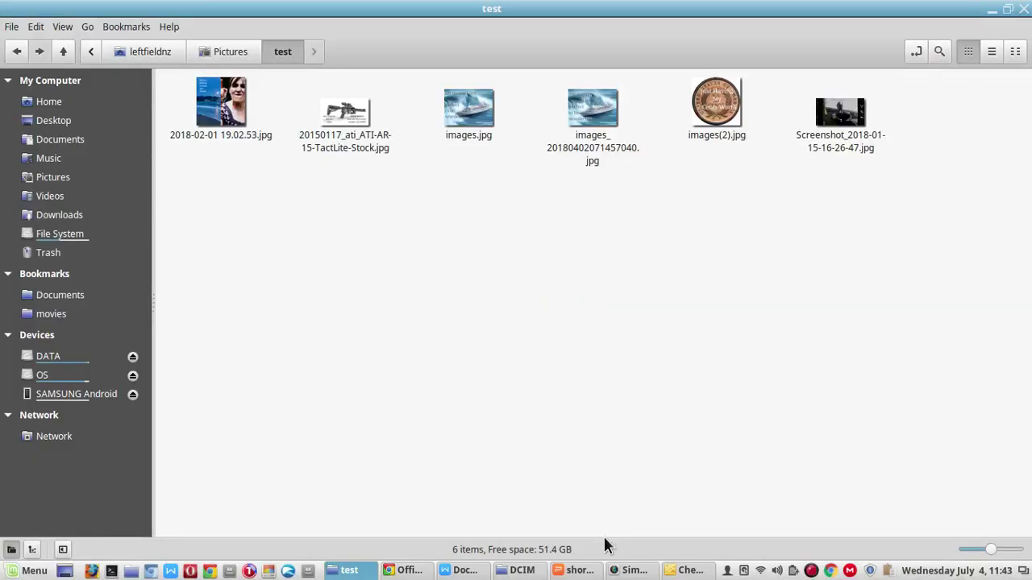
- Show the Cheese webcam view, then bring the shortcuts2018.pptx presentation to the front
{"action": "left_click", "coordinate": [683, 571]}
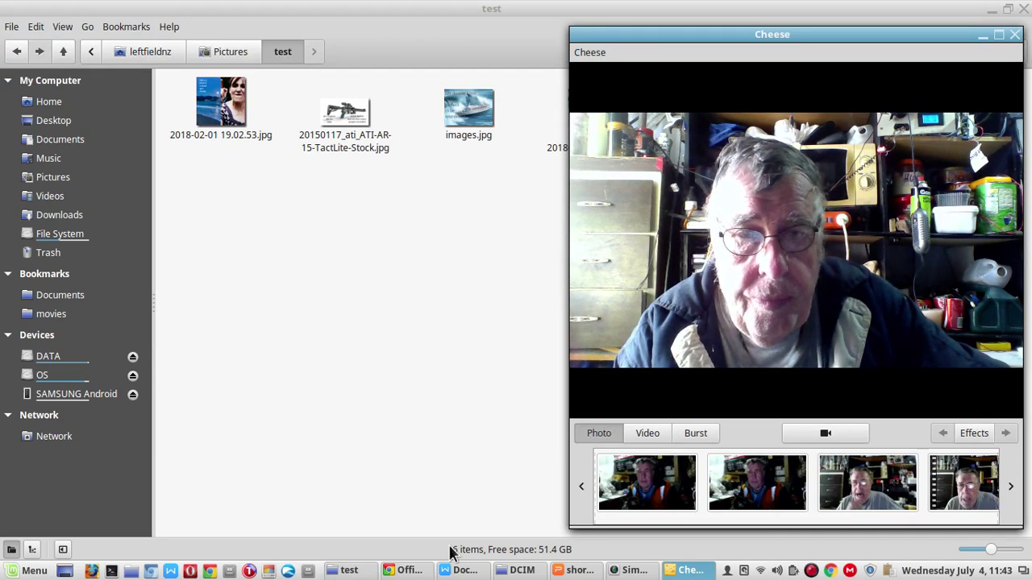
{"action": "left_click", "coordinate": [574, 571]}
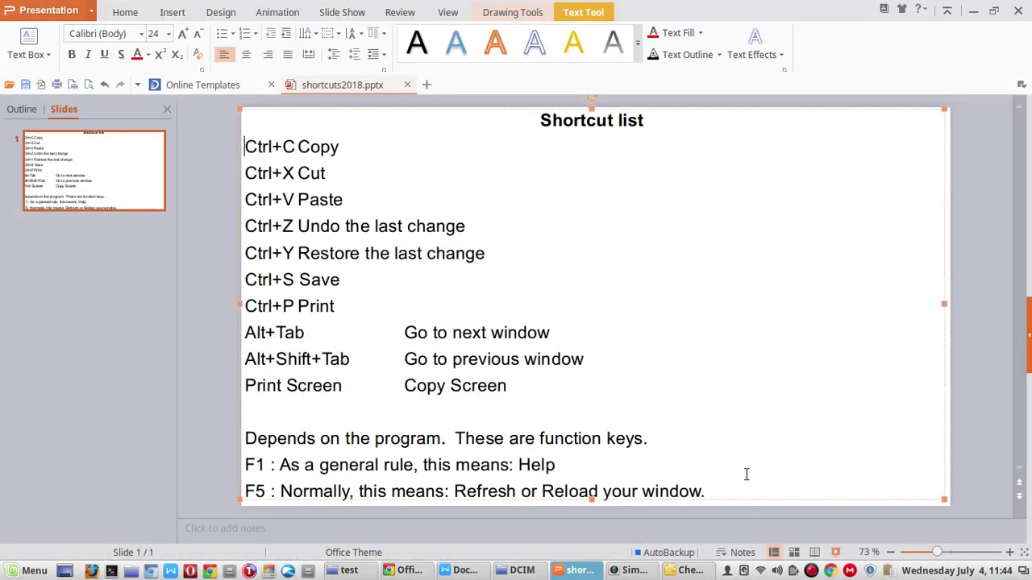
- Raise the Cheese webcam view, then the SimpleScreenRecorder window recording copypaste.mp4
{"action": "left_click", "coordinate": [690, 570]}
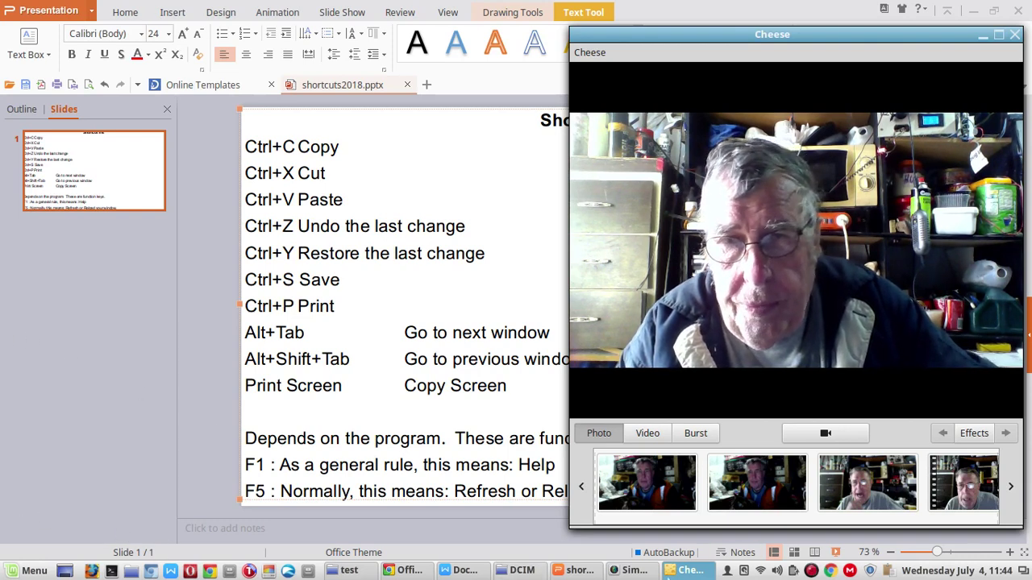
{"action": "left_click", "coordinate": [632, 570]}
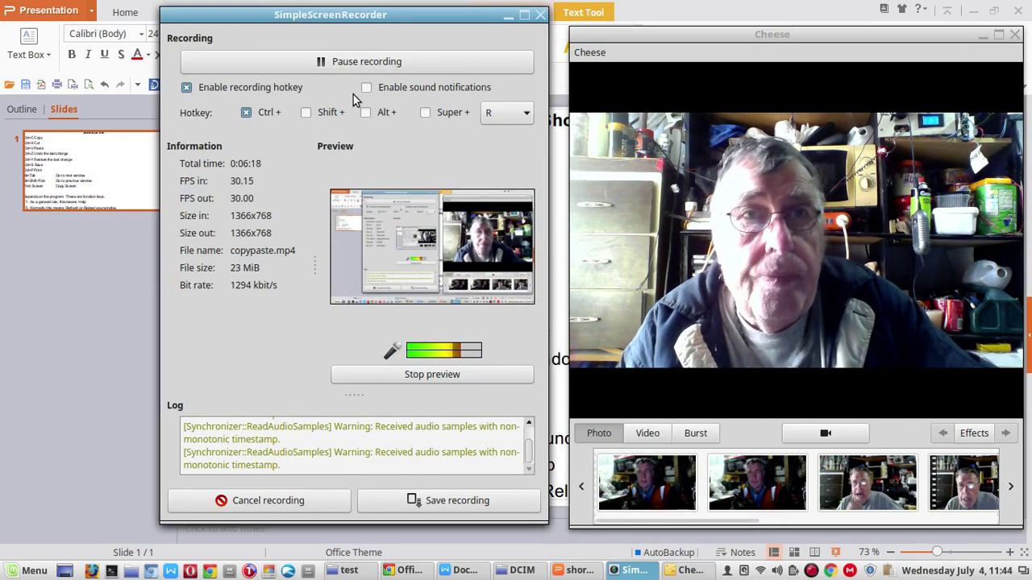